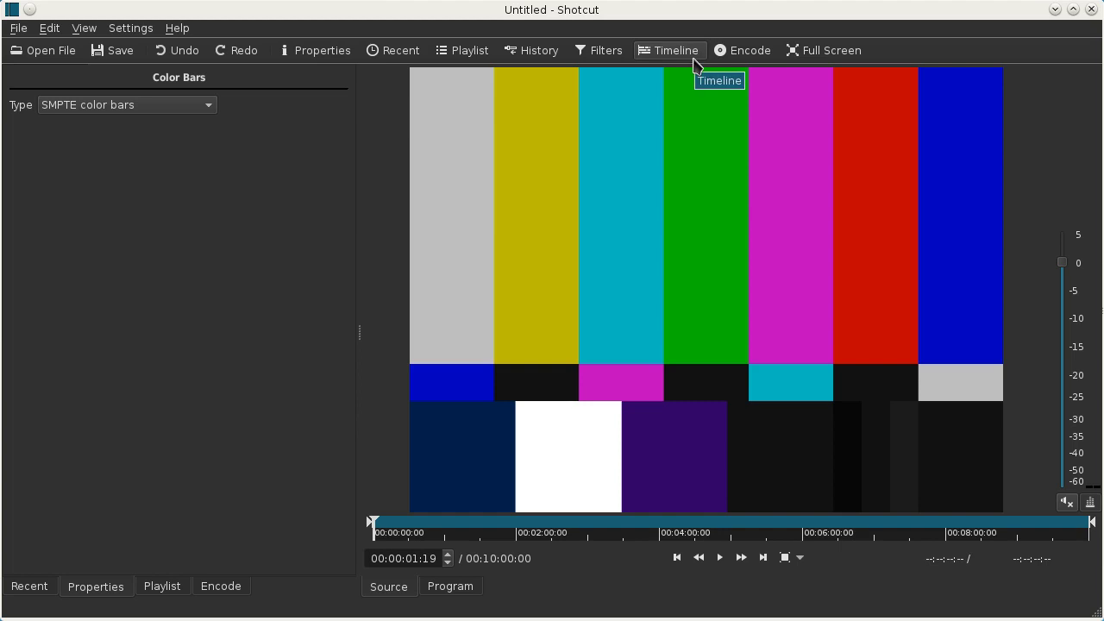
# Show the timeline and load the 00006.MTS and BBC-9204-1_70.mov clips into the Source player
pyautogui.click(655, 59)
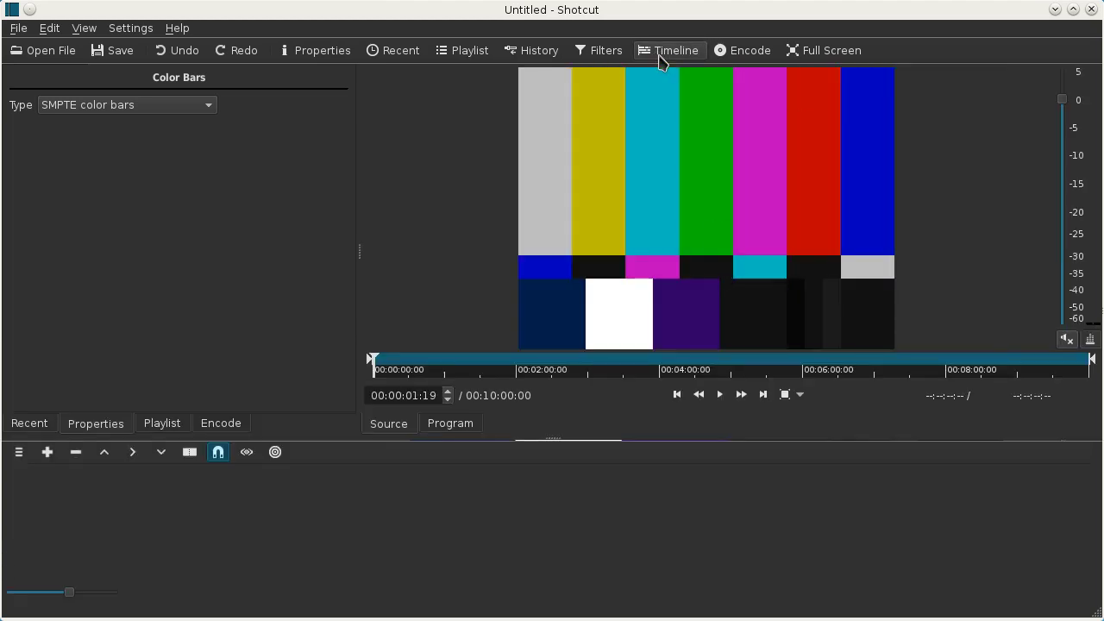
pyautogui.hotkey('alt', 'Tab')
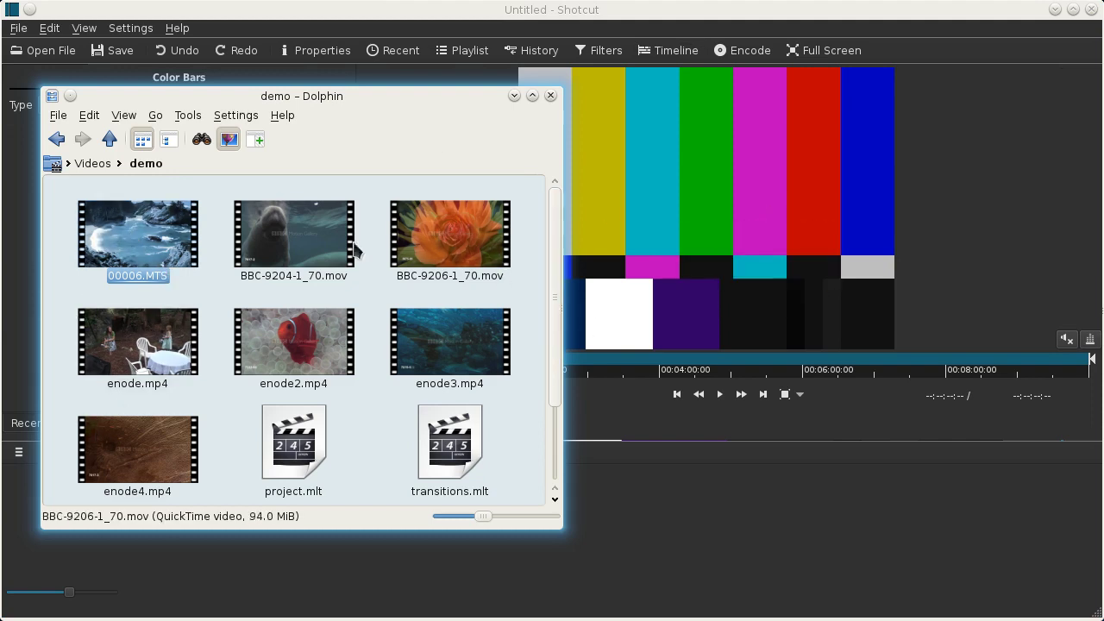
pyautogui.click(292, 244)
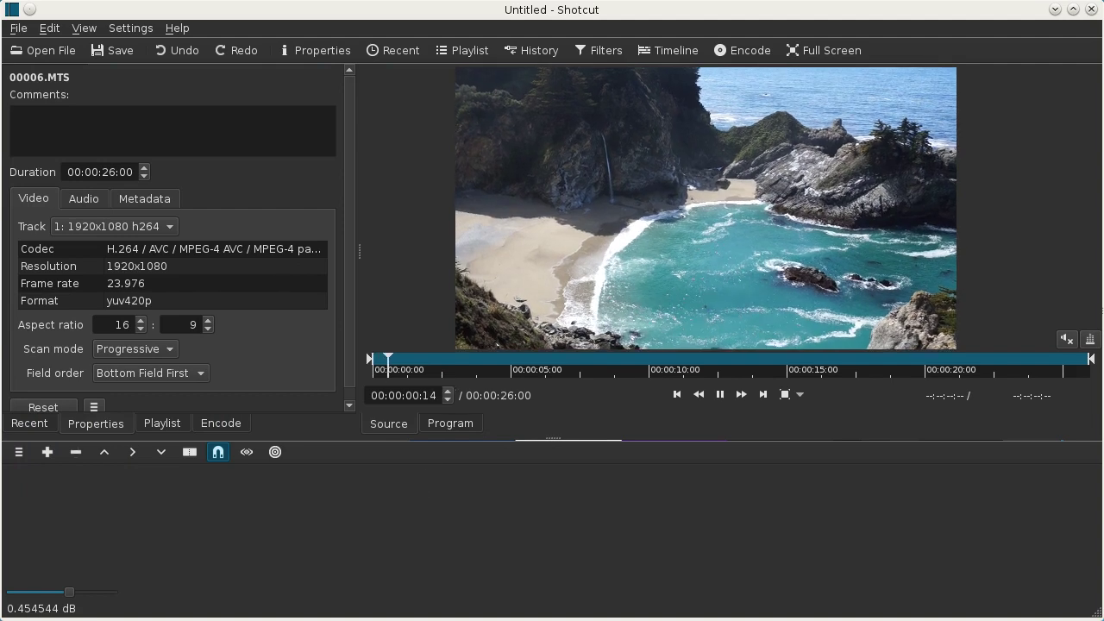
pyautogui.hotkey('alt', 'Tab')
pyautogui.moveTo(292, 265); pyautogui.dragTo(412, 249)
pyautogui.hotkey('alt', 'Tab')
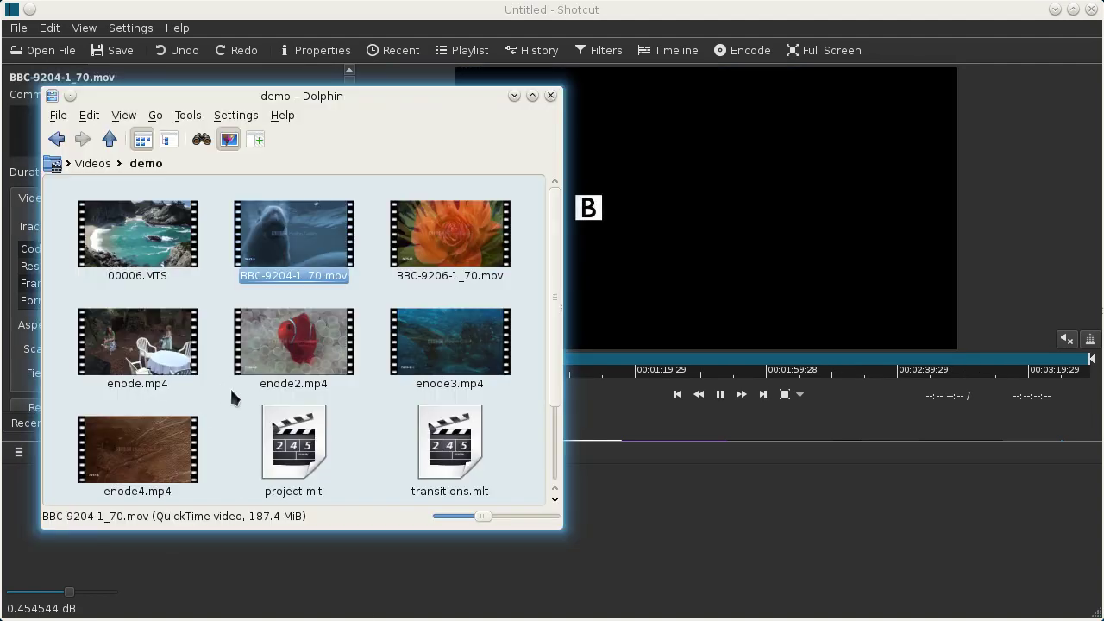
# Open VID00016.MP4 in the Source player and place it on track V1
pyautogui.press('End')
pyautogui.press('Return')
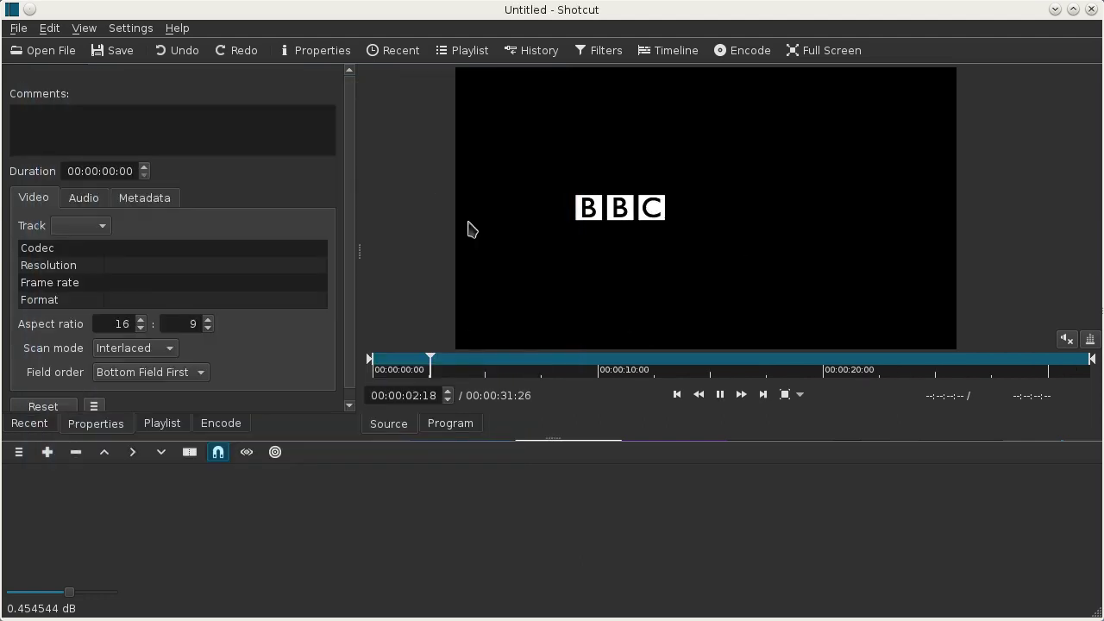
pyautogui.moveTo(724, 234); pyautogui.dragTo(171, 511)
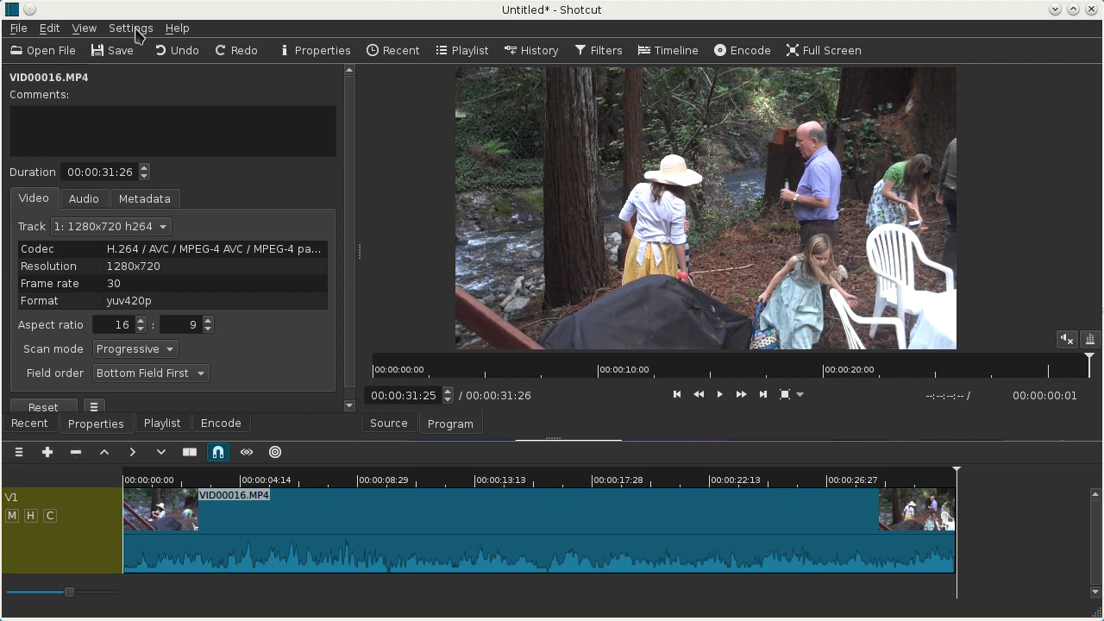
pyautogui.click(134, 31)
pyautogui.click(138, 31)
pyautogui.click(144, 29)
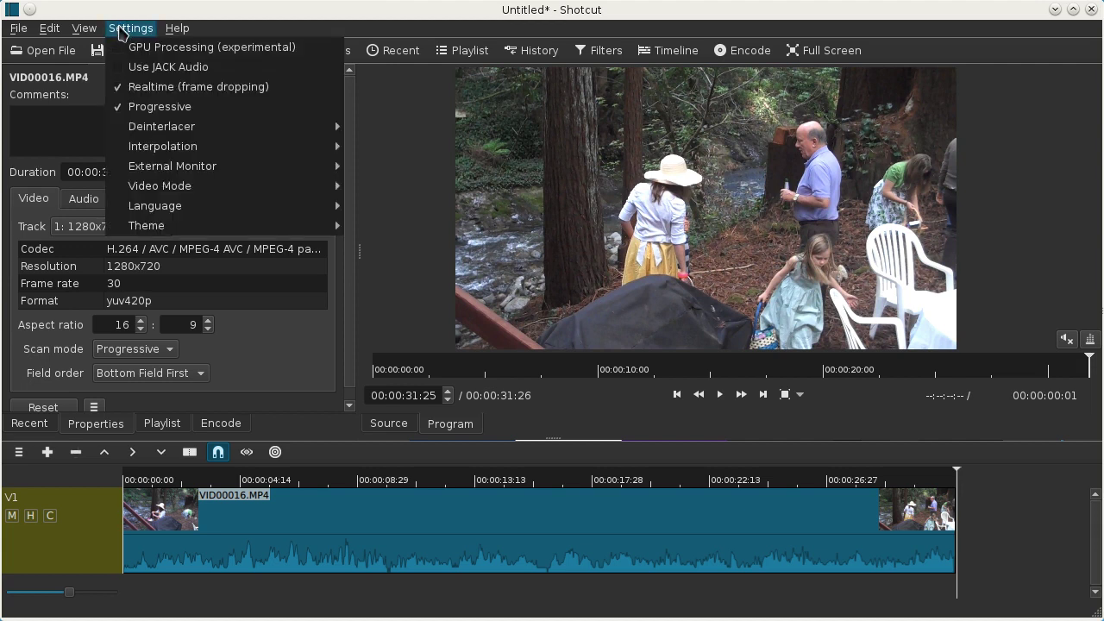
pyautogui.moveTo(171, 191)
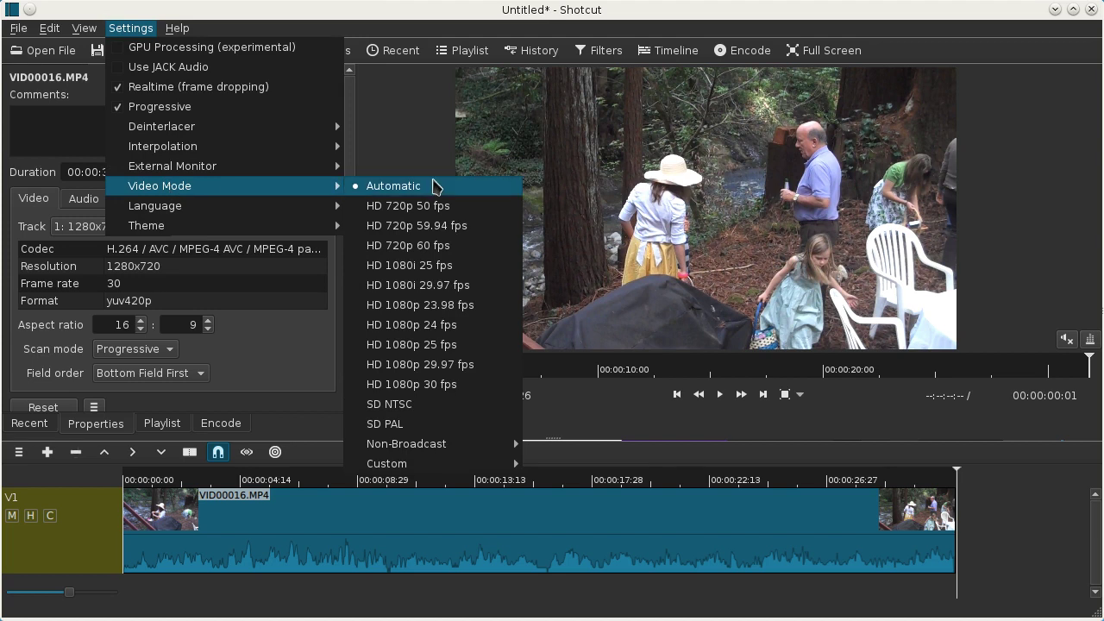
pyautogui.click(574, 23)
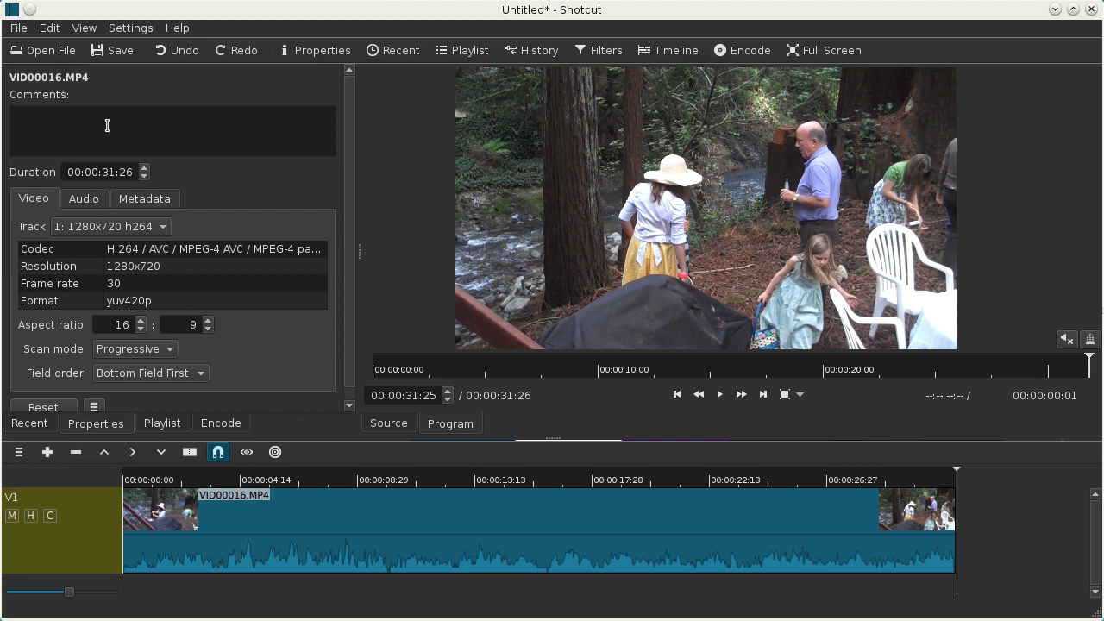
pyautogui.click(115, 51)
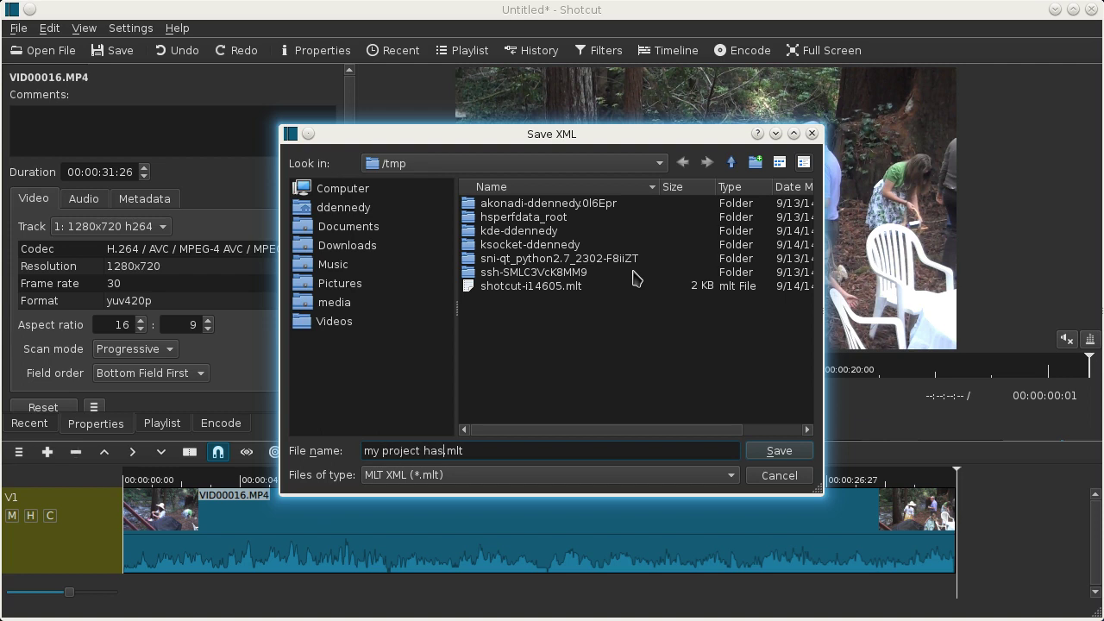
# Confirm saving the project under the name 'my project has a name.mlt'
pyautogui.press('Return')
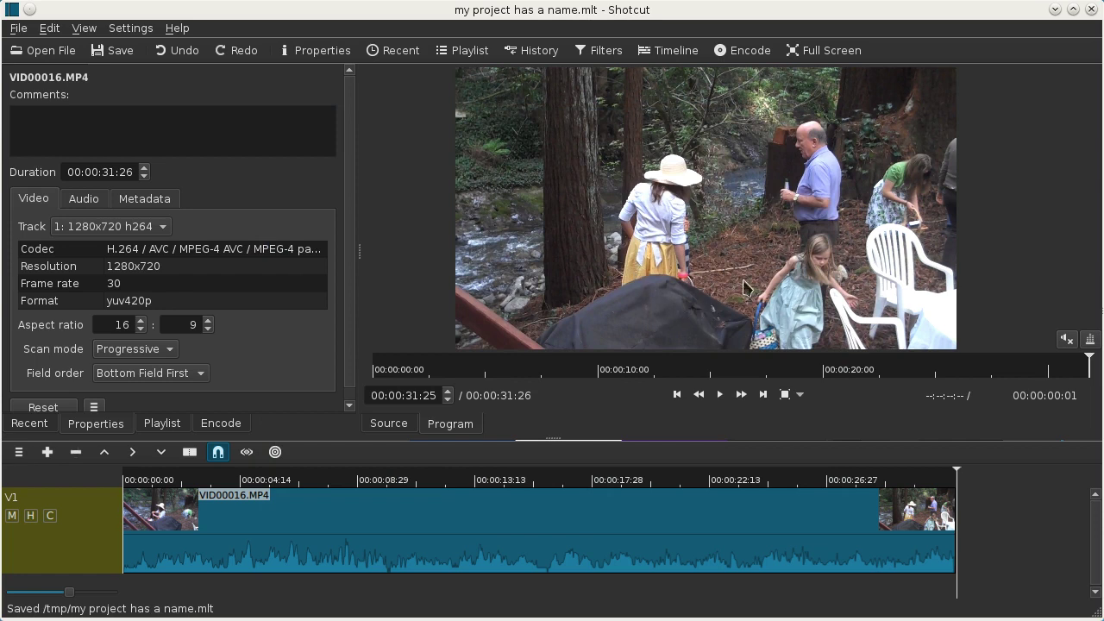
# Add the whole VID00016.MP4 source clip to the playlist
pyautogui.click(182, 424)
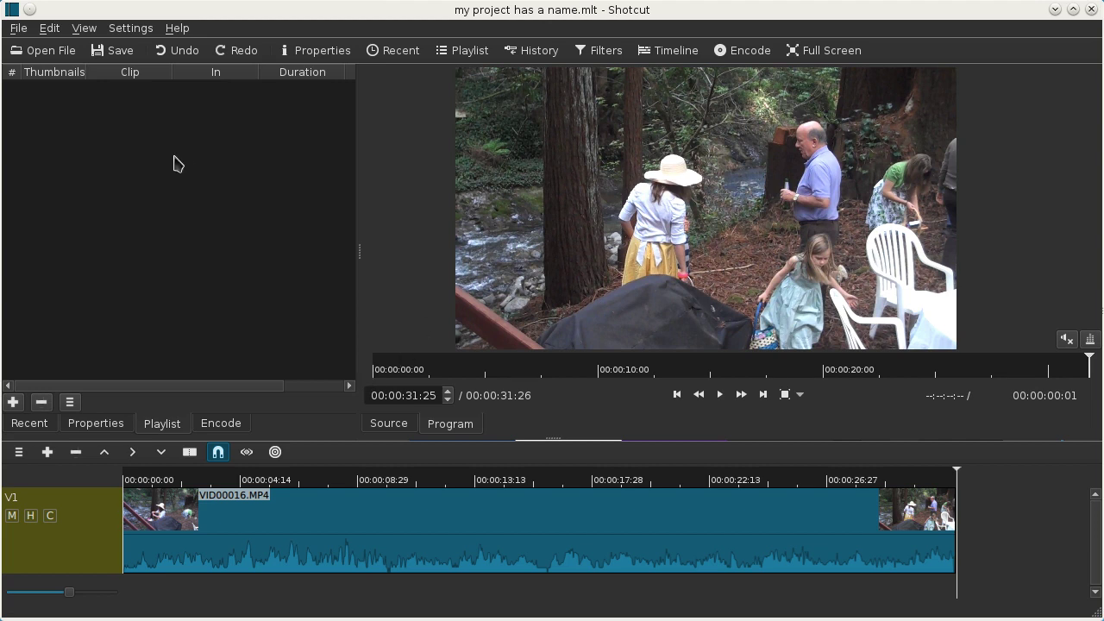
pyautogui.click(389, 424)
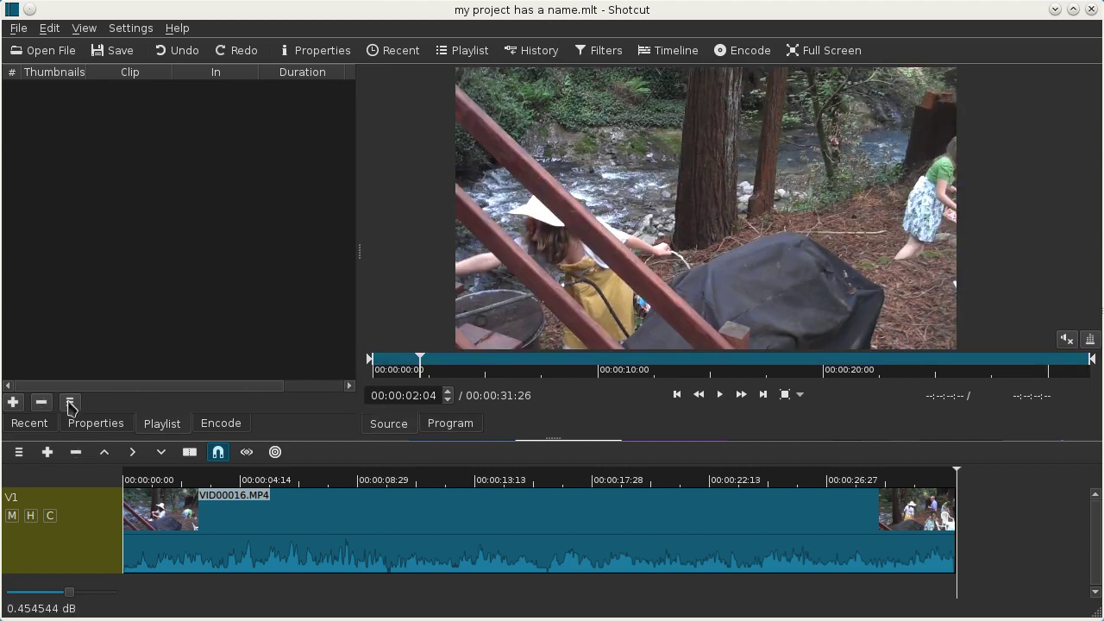
pyautogui.moveTo(633, 248); pyautogui.dragTo(198, 207)
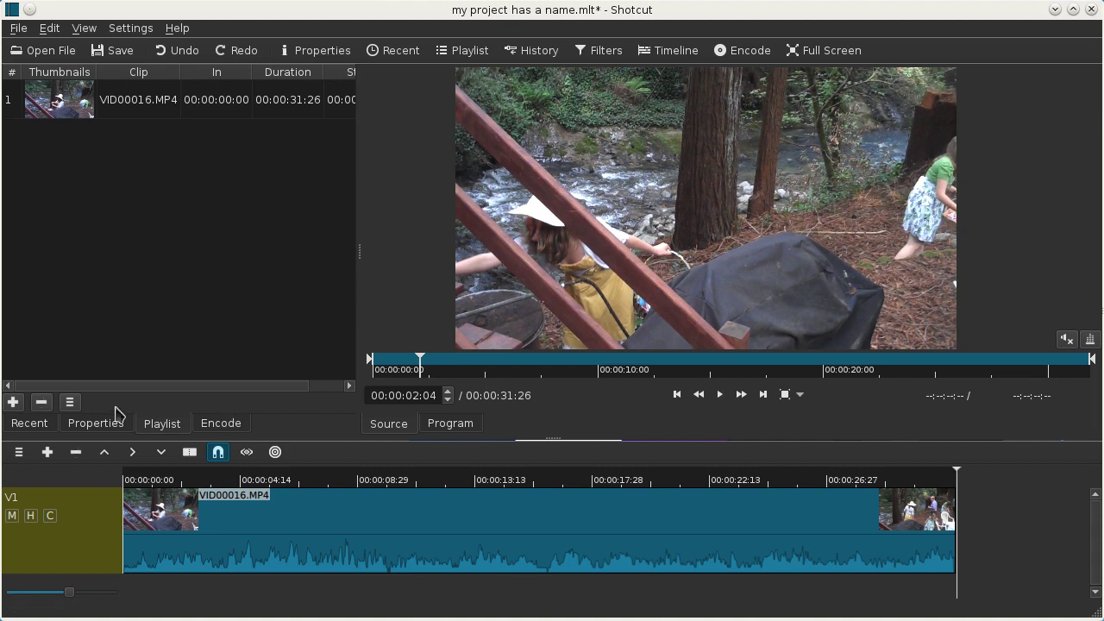
# Mark a cut from 00:00:08:24 to 00:00:18:20 and append it to the playlist
pyautogui.click(582, 373)
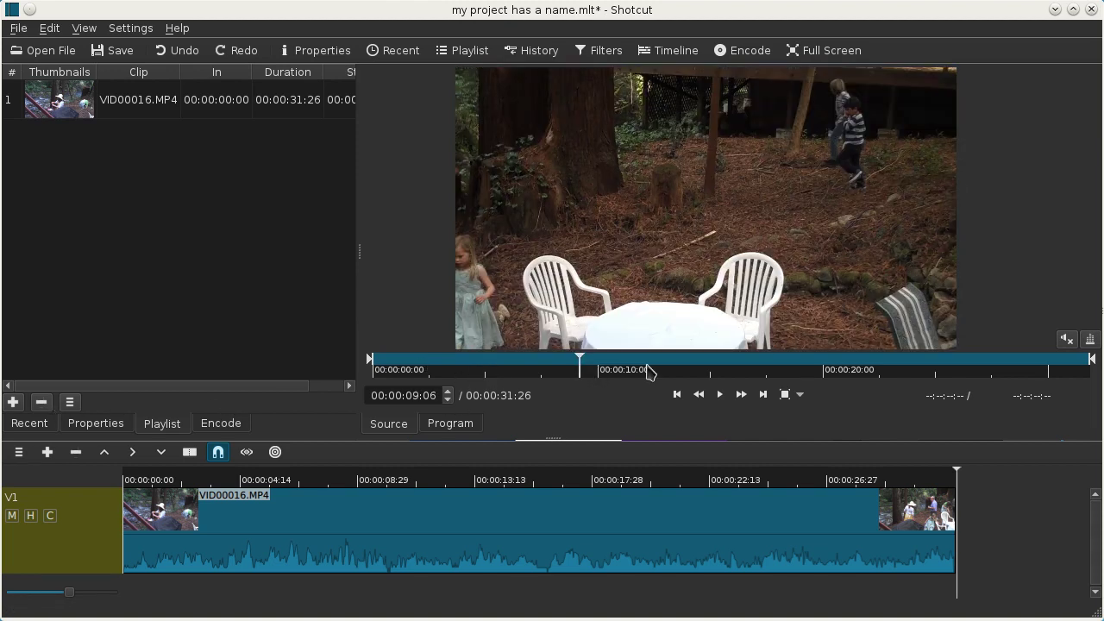
pyautogui.press('i')
pyautogui.click(786, 365)
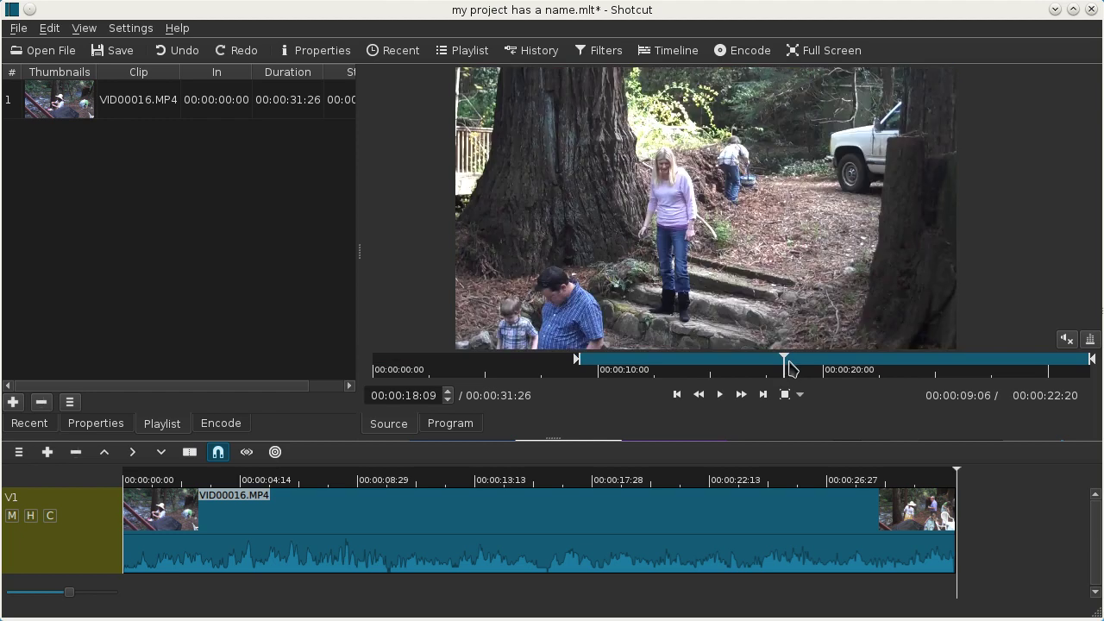
pyautogui.press('o')
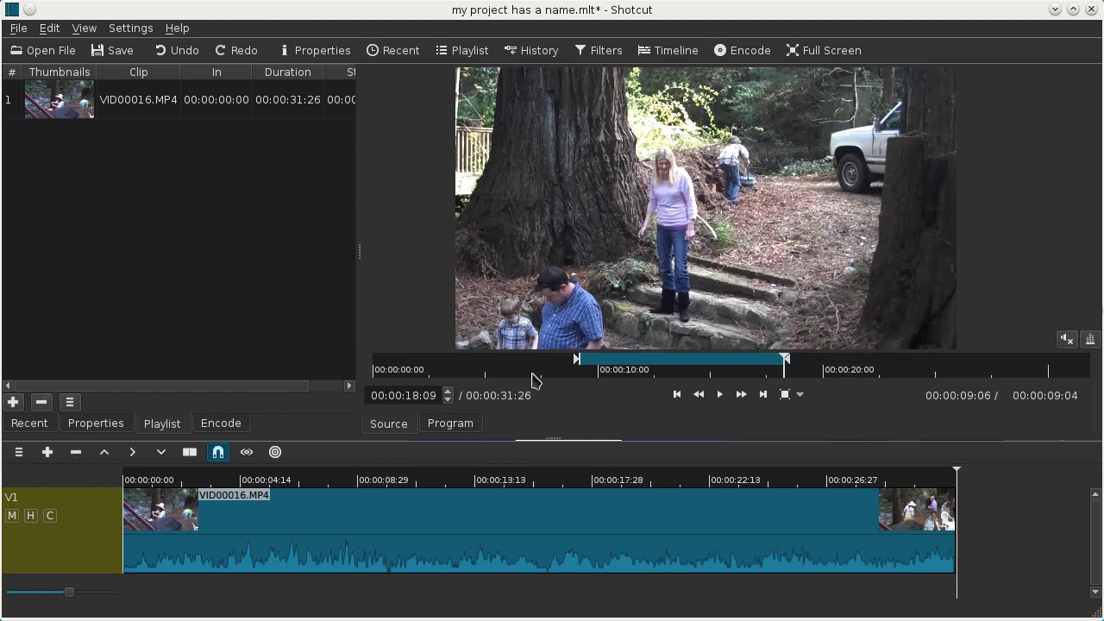
pyautogui.moveTo(578, 366); pyautogui.dragTo(570, 365)
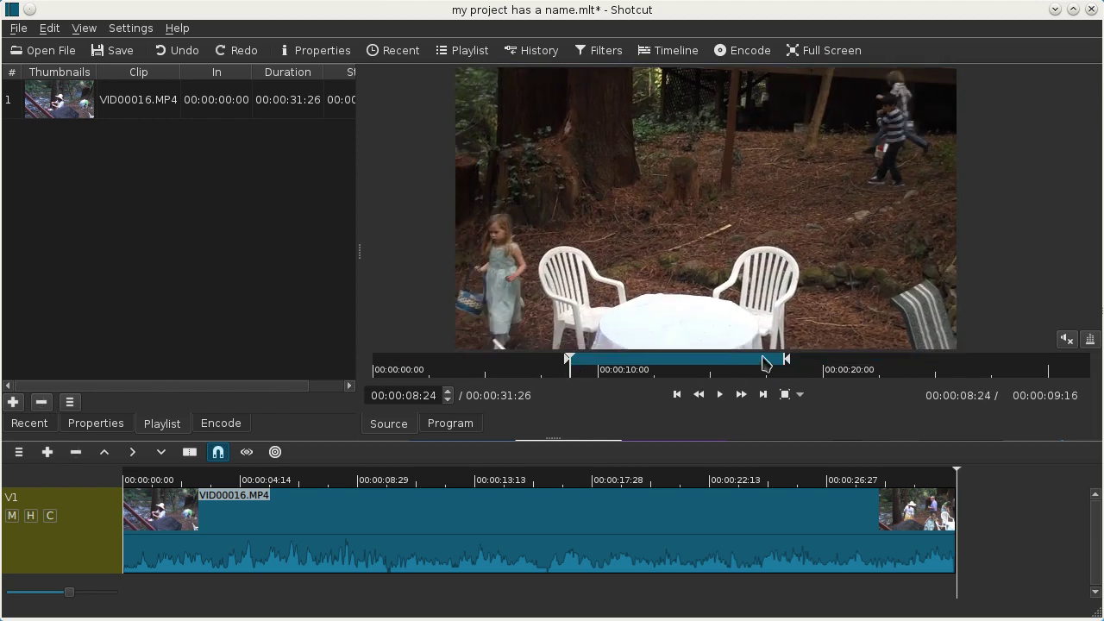
pyautogui.moveTo(786, 366); pyautogui.dragTo(794, 366)
pyautogui.click(13, 402)
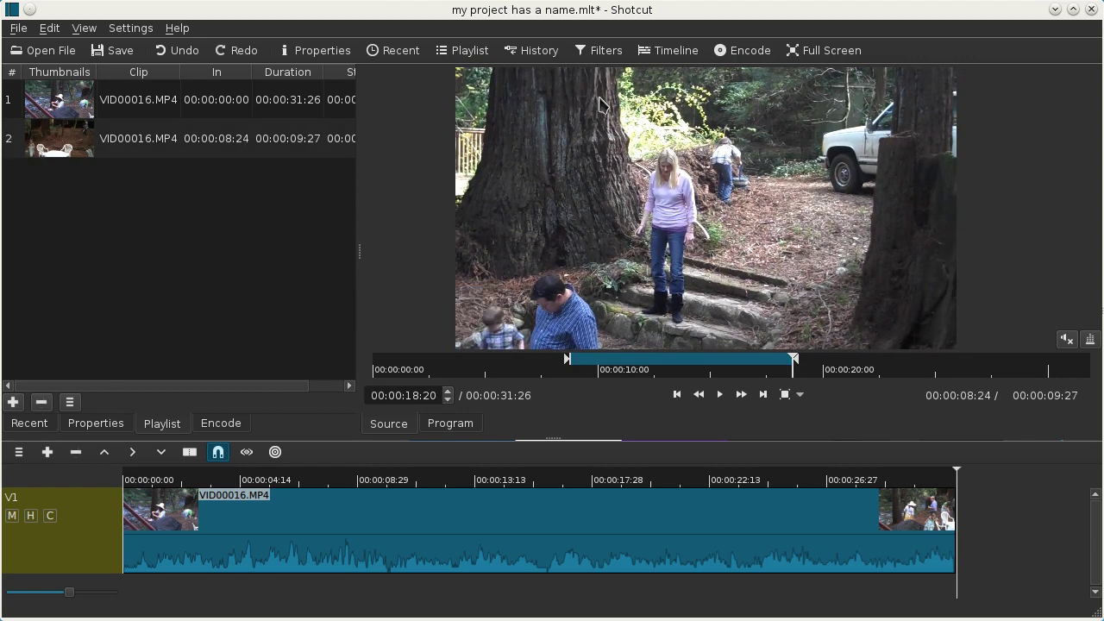
# Load the 00006.MTS beach clip into the Source player and stop its playback
pyautogui.hotkey('alt', 'Tab')
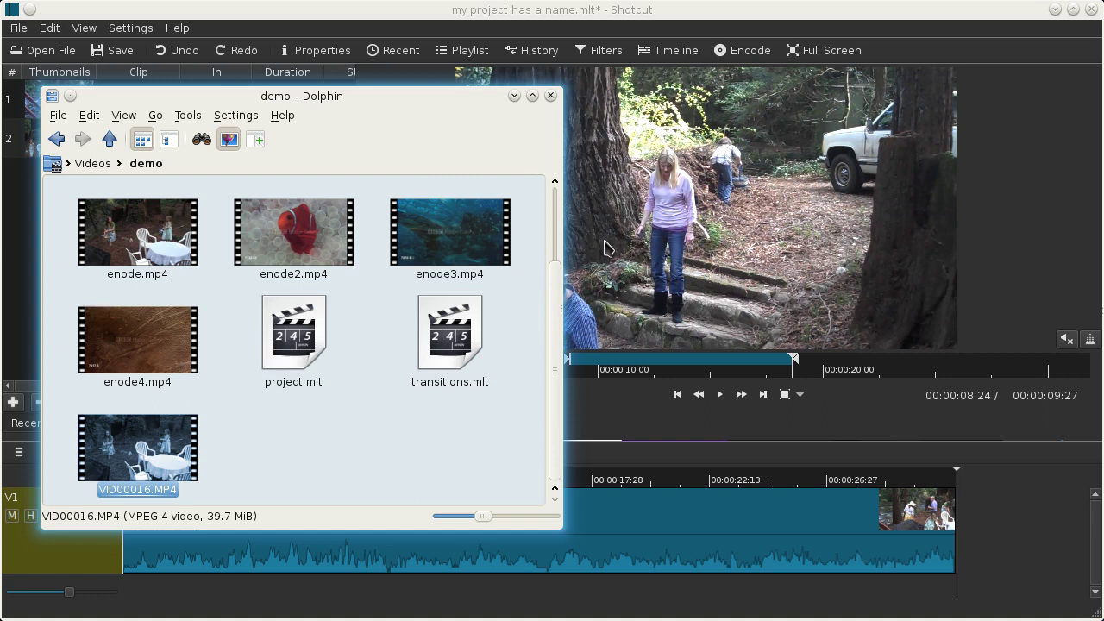
pyautogui.scroll(2, 423, 382)
pyautogui.moveTo(151, 211); pyautogui.dragTo(690, 216)
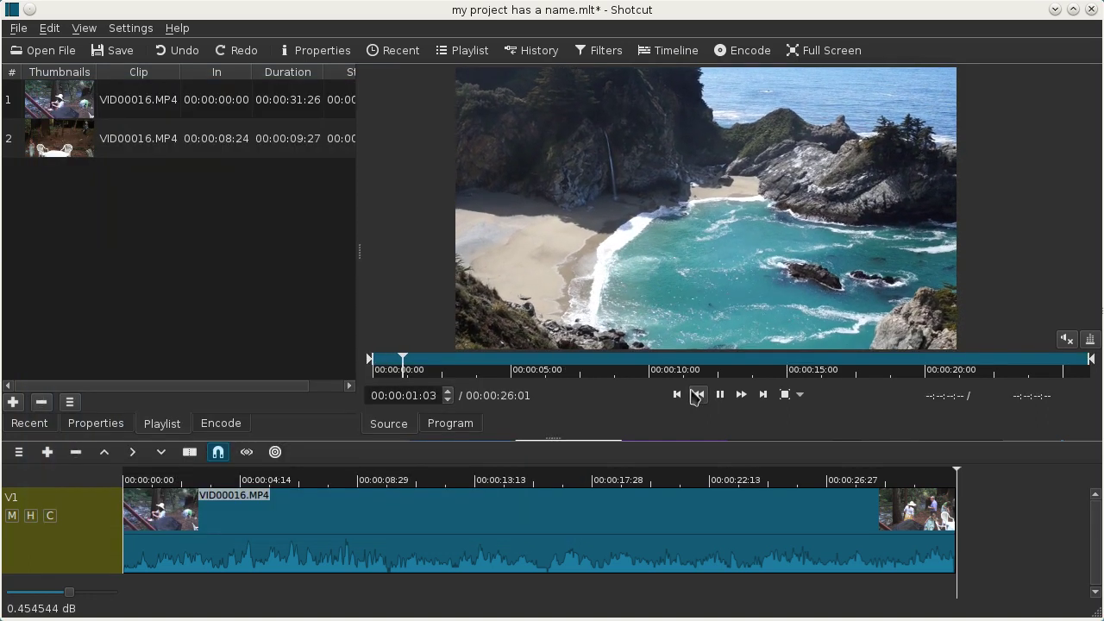
pyautogui.click(721, 397)
# Trim the beach clip to start at 00:00:05:23 for 00:00:12:14 and insert it as playlist entry 2
pyautogui.click(561, 375)
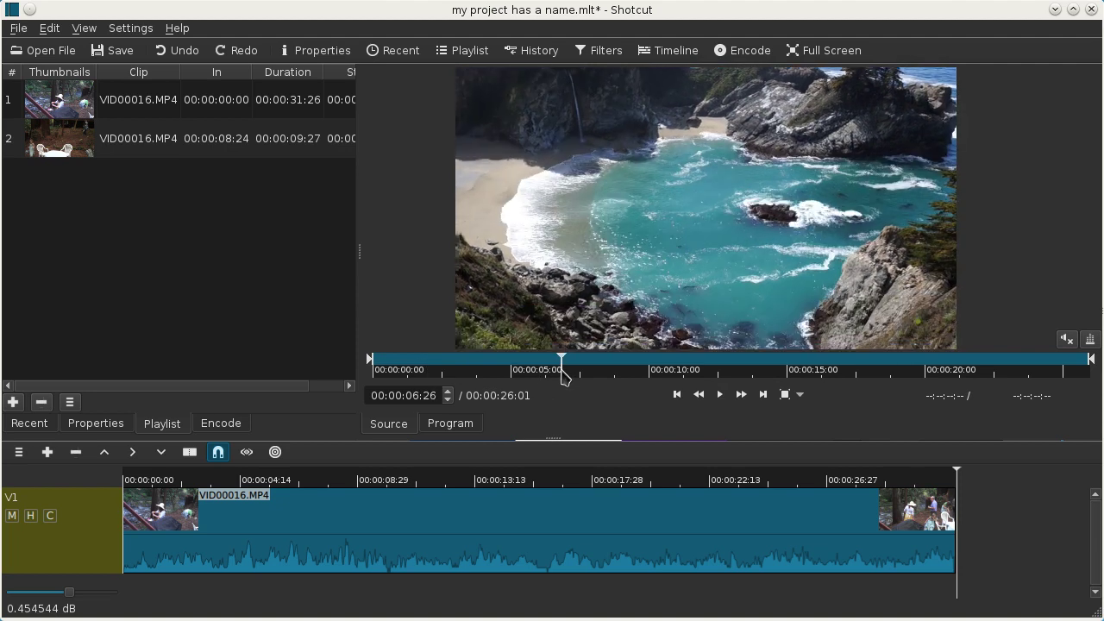
pyautogui.moveTo(371, 360)
pyautogui.mouseDown()
pyautogui.moveTo(577, 372)
pyautogui.moveTo(532, 371)
pyautogui.mouseUp()
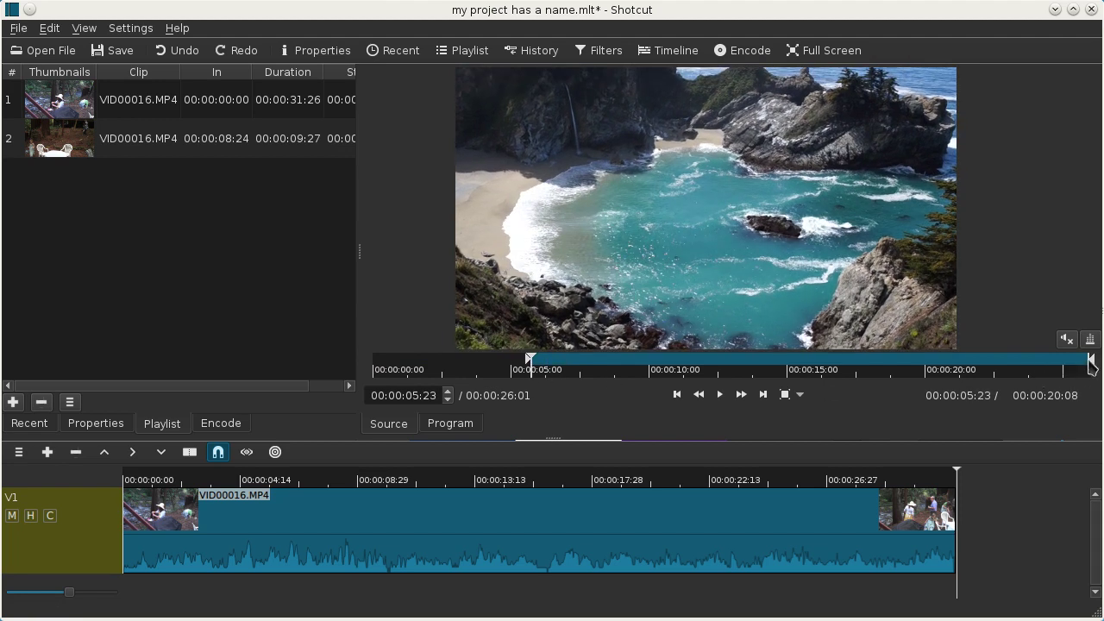
pyautogui.moveTo(1090, 365); pyautogui.dragTo(874, 370)
pyautogui.moveTo(848, 201); pyautogui.dragTo(86, 136)
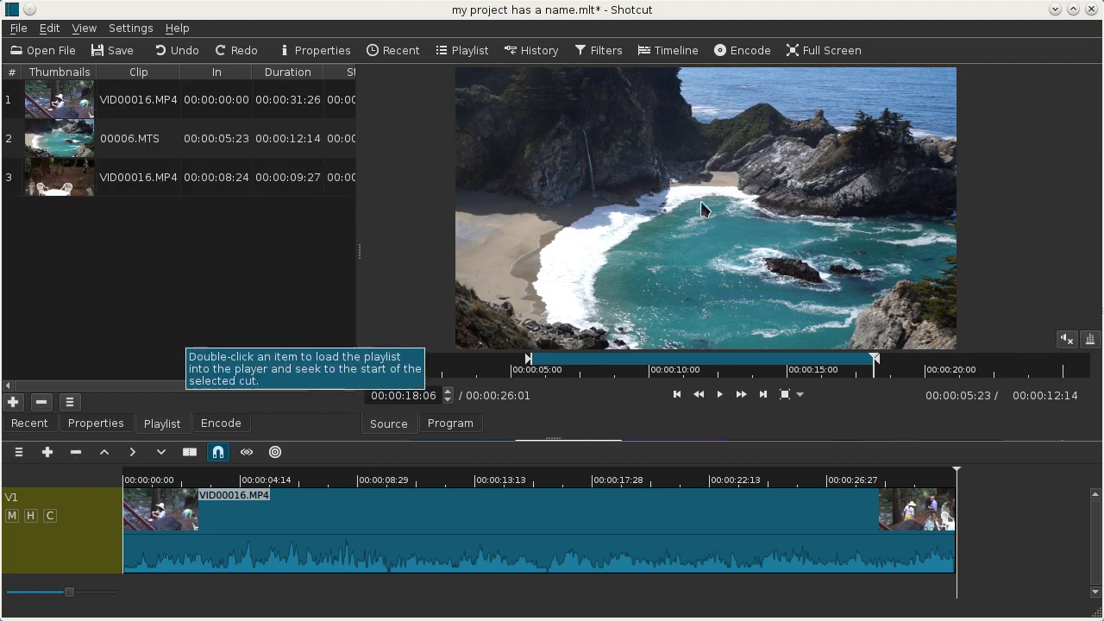
# Preview each of the three playlist entries in the player
pyautogui.doubleClick(69, 103)
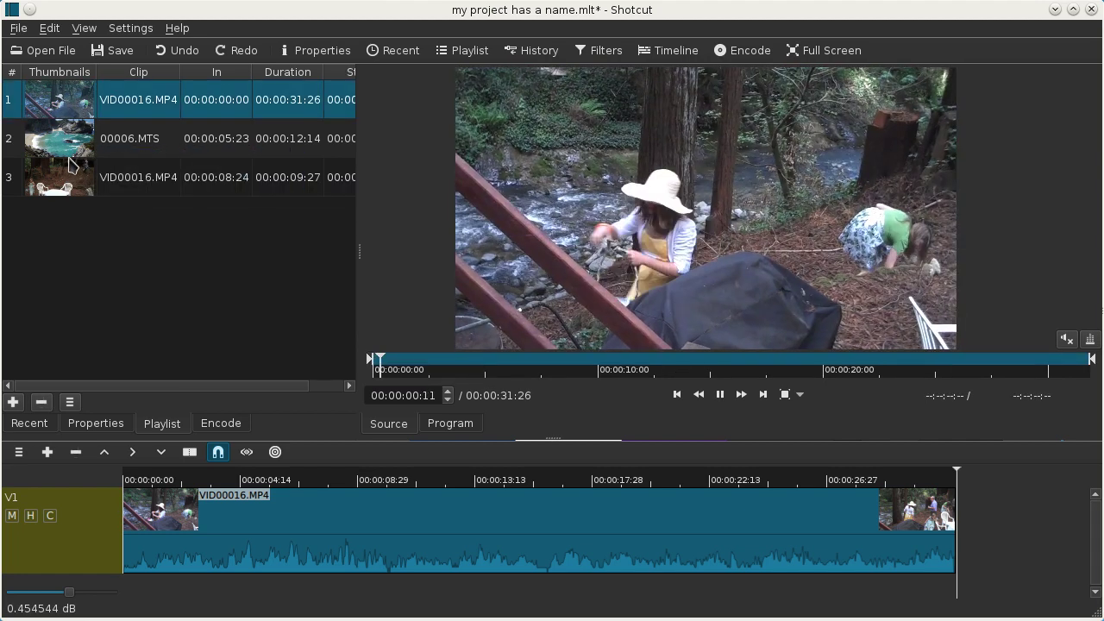
pyautogui.doubleClick(76, 151)
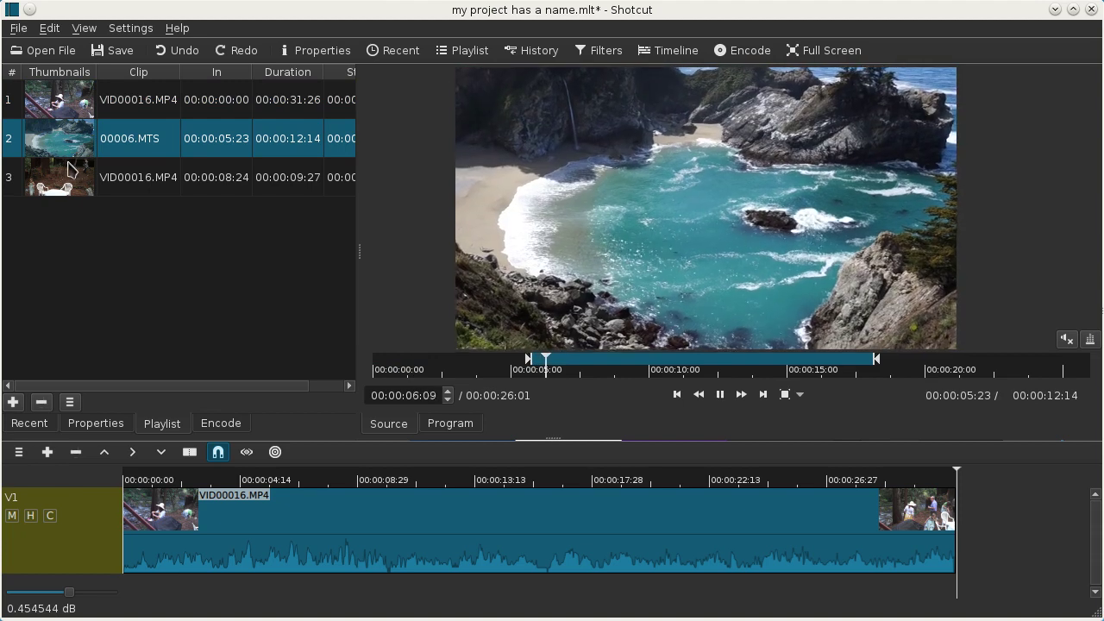
pyautogui.click(77, 189)
pyautogui.doubleClick(78, 189)
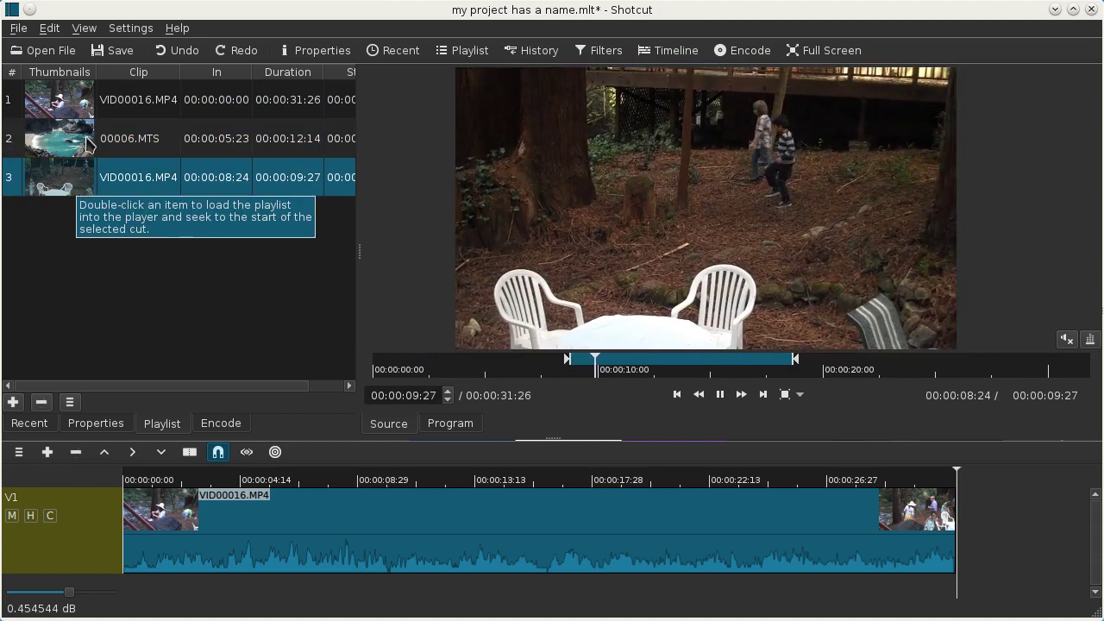
# Load the 00006.MTS entry, pause it, and append it to the end of V1
pyautogui.click(84, 147)
pyautogui.doubleClick(83, 146)
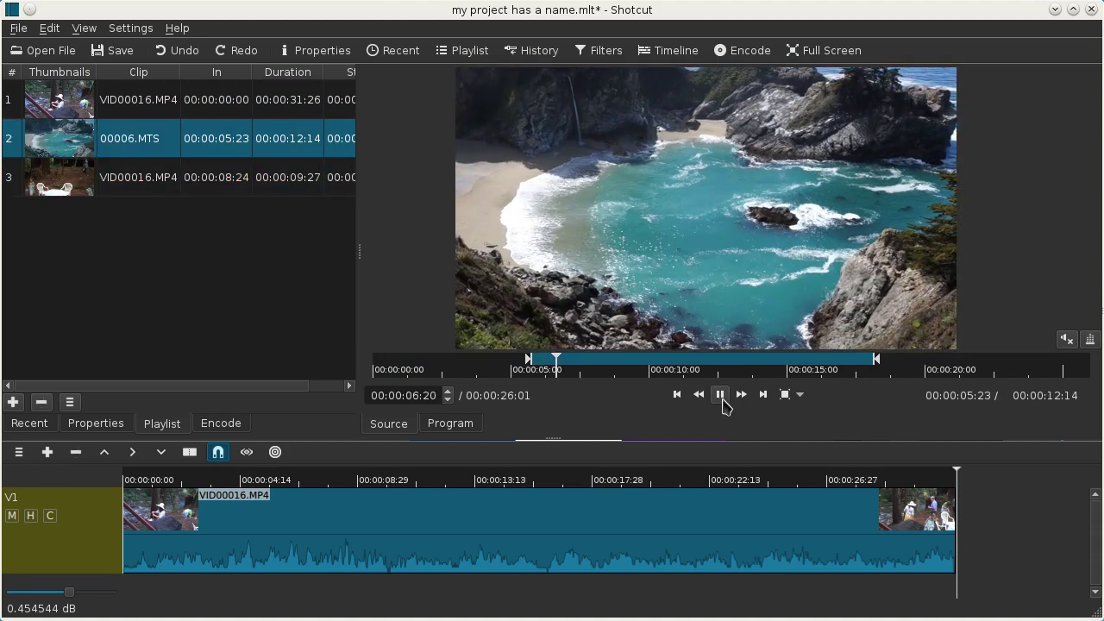
pyautogui.click(720, 395)
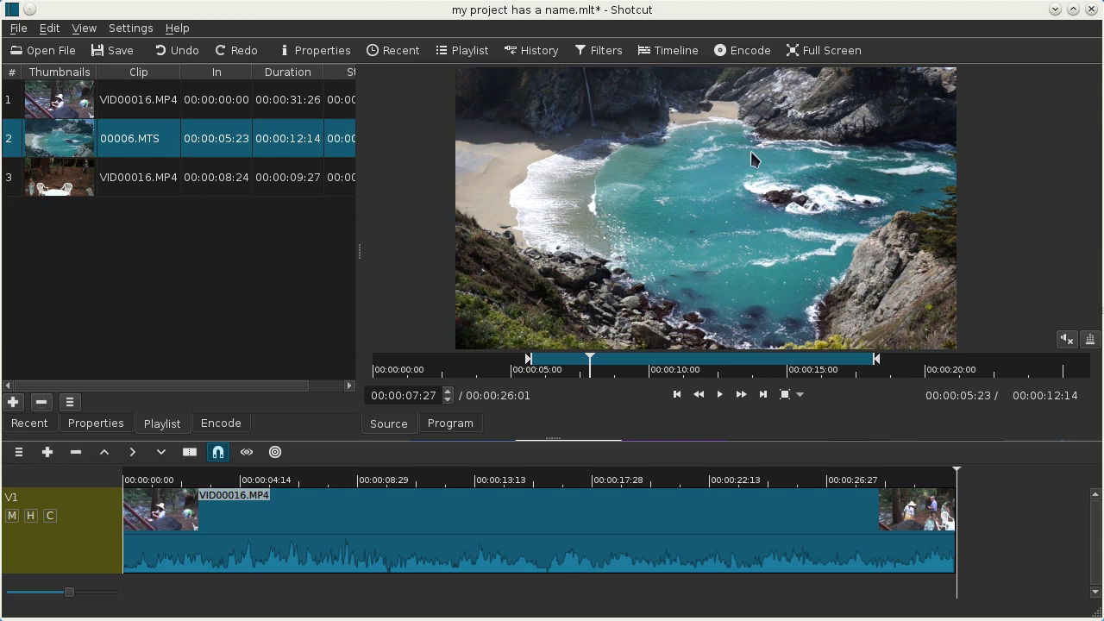
pyautogui.click(47, 455)
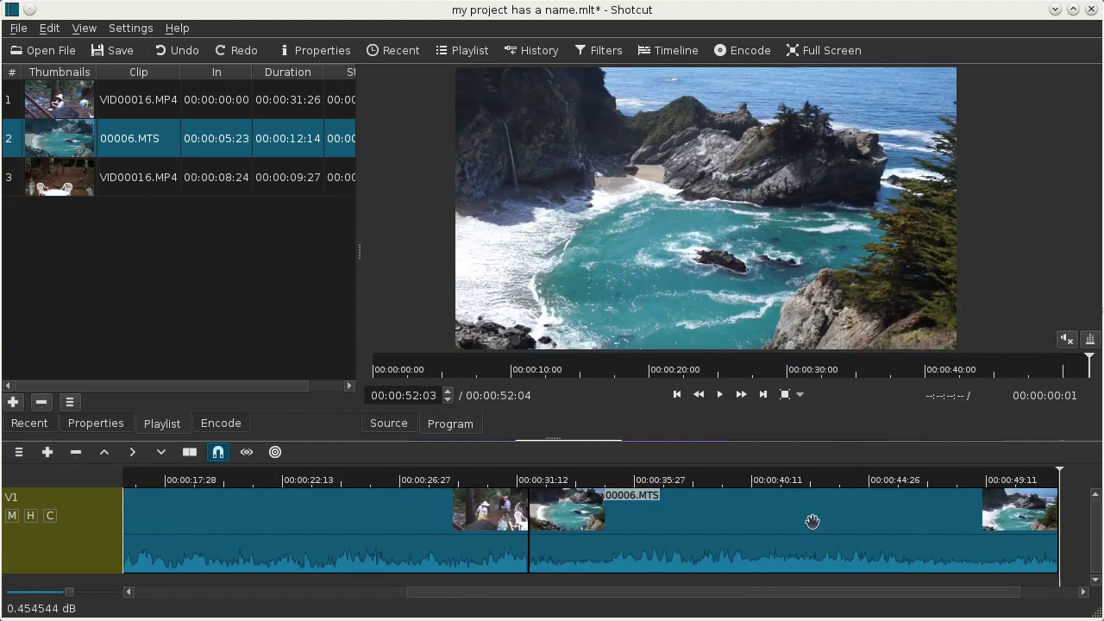
pyautogui.moveTo(577, 596); pyautogui.dragTo(241, 602)
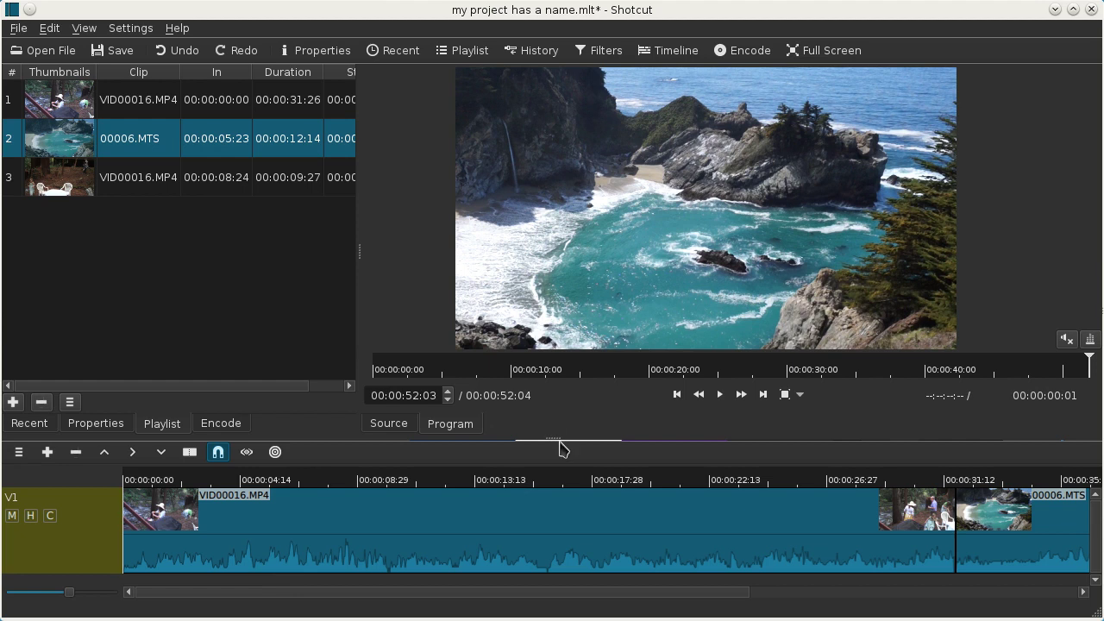
# Enlarge the timeline area and add a new audio track A1
pyautogui.moveTo(561, 441); pyautogui.dragTo(557, 377)
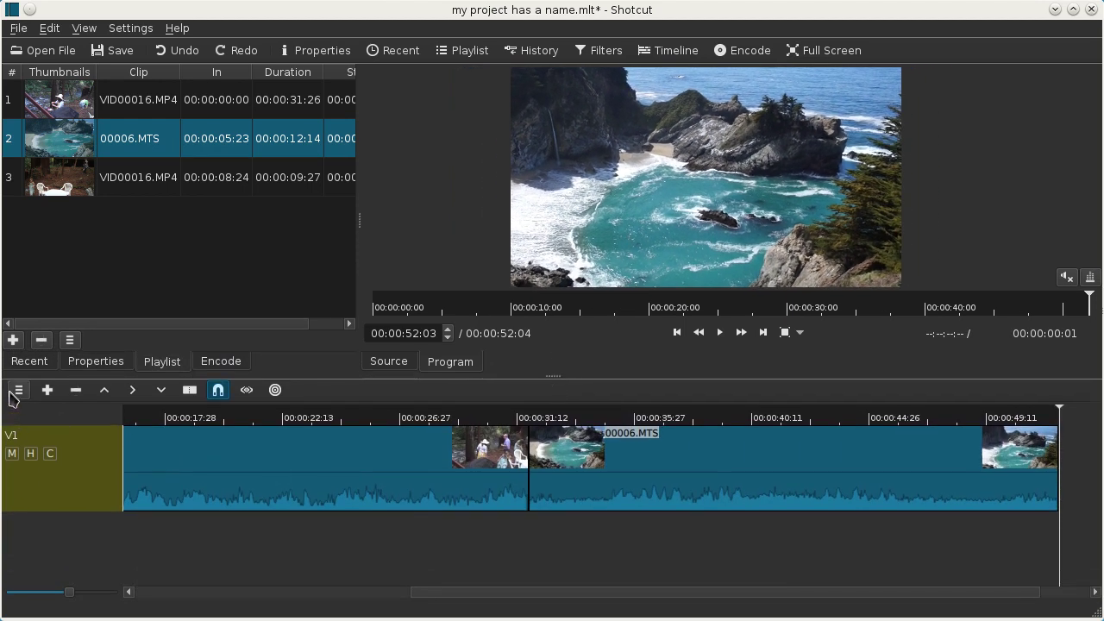
pyautogui.click(19, 393)
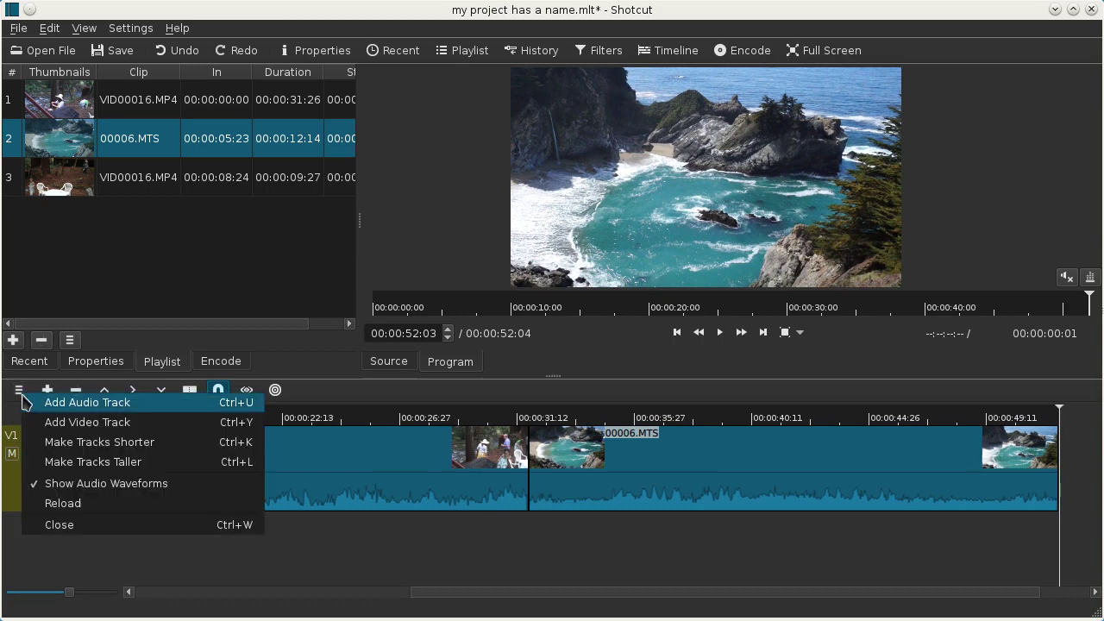
pyautogui.click(33, 403)
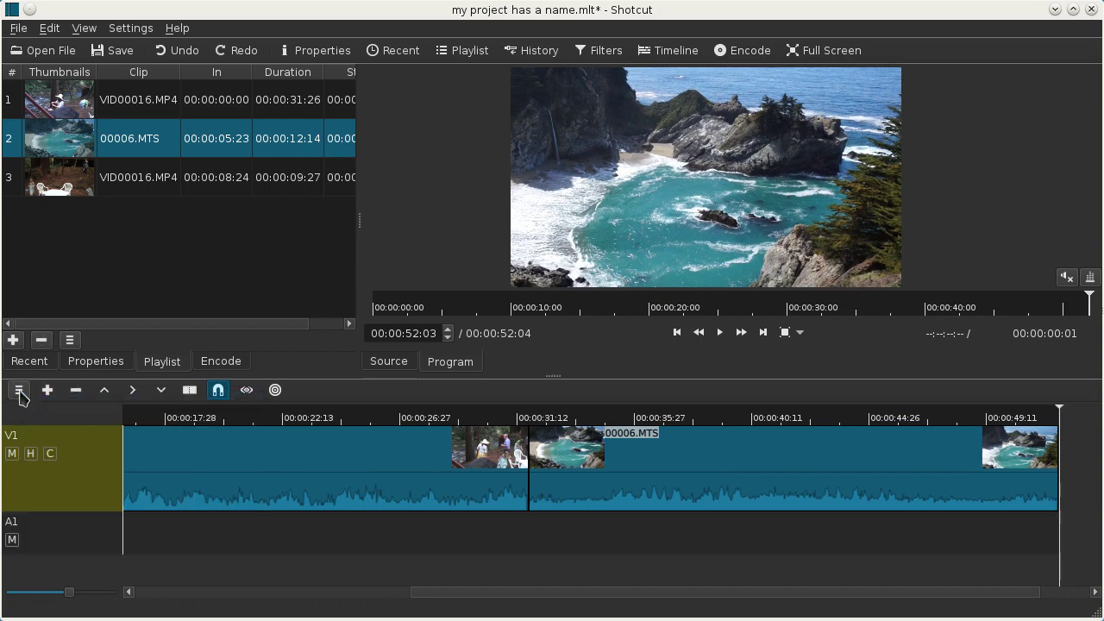
# Add a video track V2 above V1 and make the timeline tracks shorter
pyautogui.click(19, 390)
pyautogui.click(35, 421)
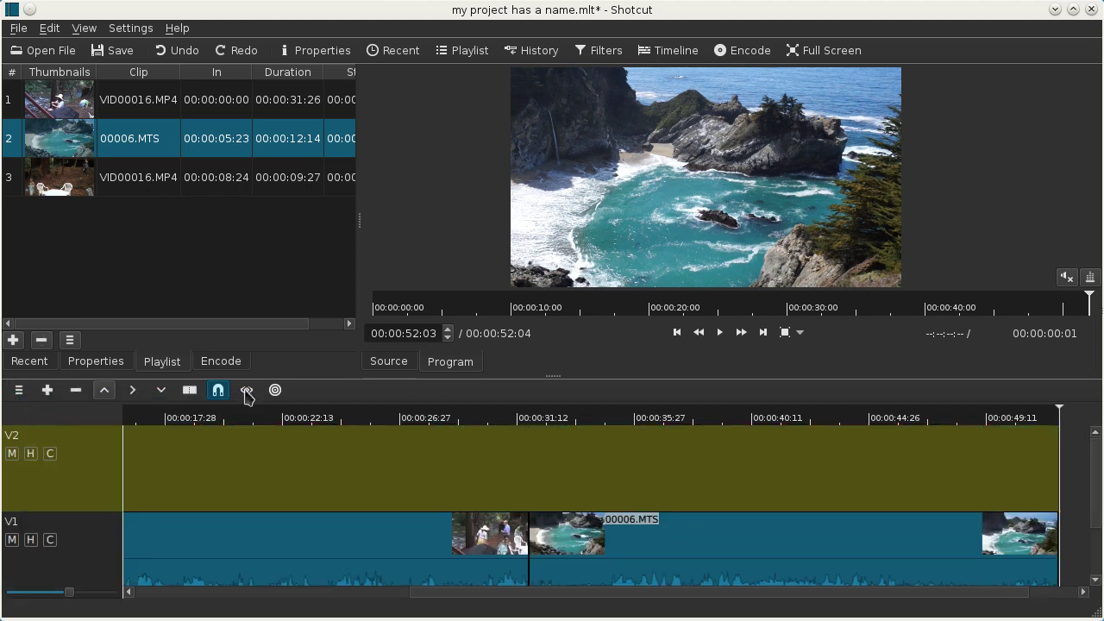
pyautogui.click(19, 390)
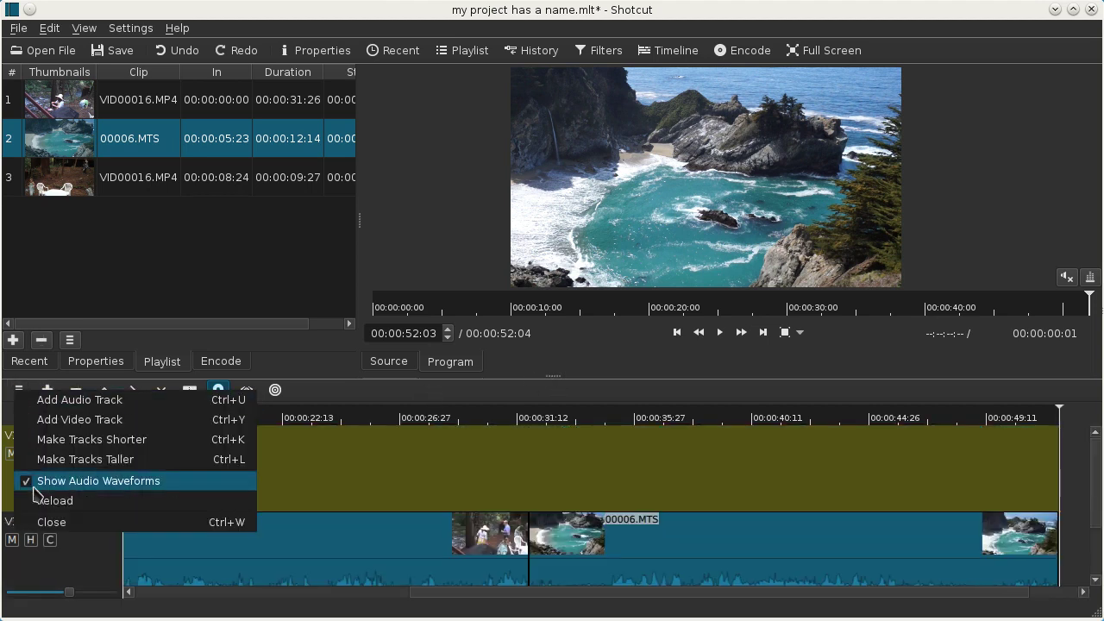
pyautogui.click(57, 440)
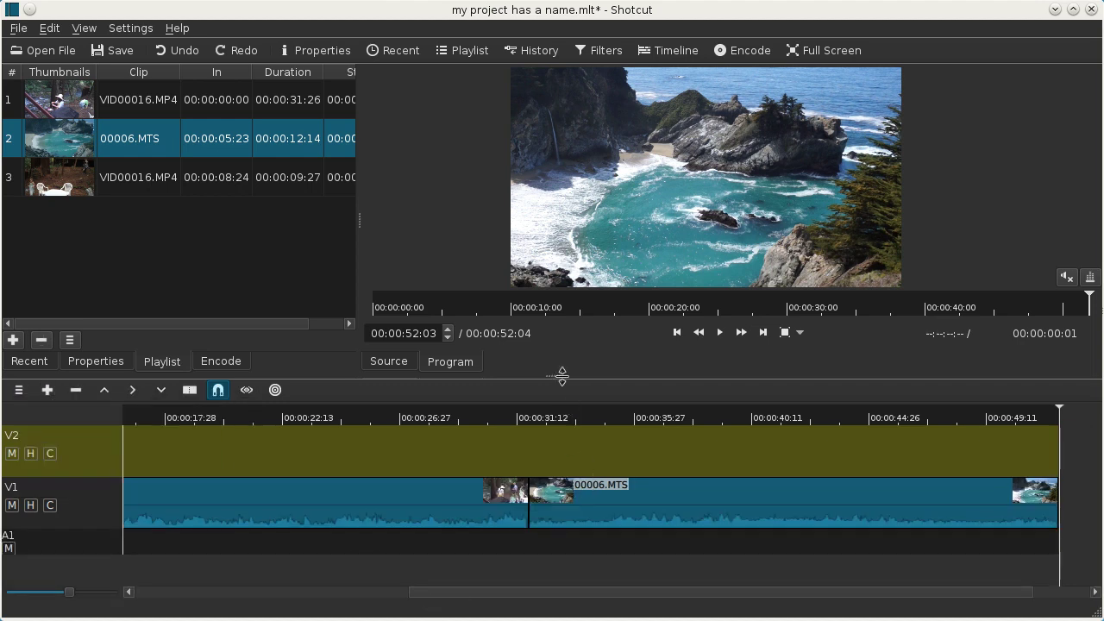
# Give the preview more room and step the playhead back from 00:00:49:13 to 00:00:23:10
pyautogui.moveTo(562, 376); pyautogui.dragTo(556, 396)
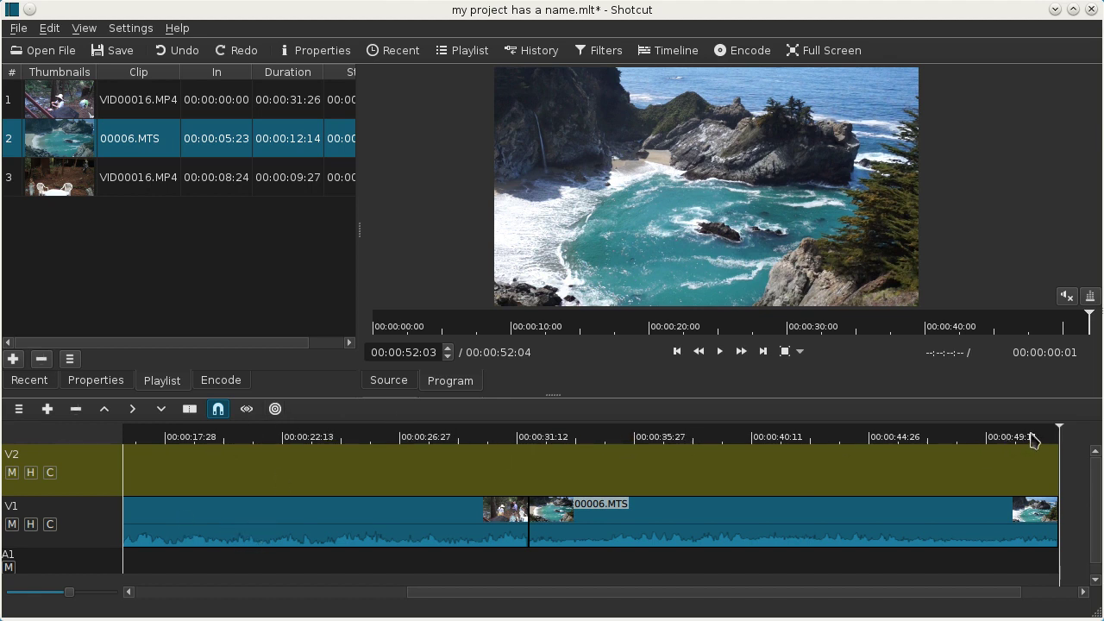
pyautogui.click(989, 438)
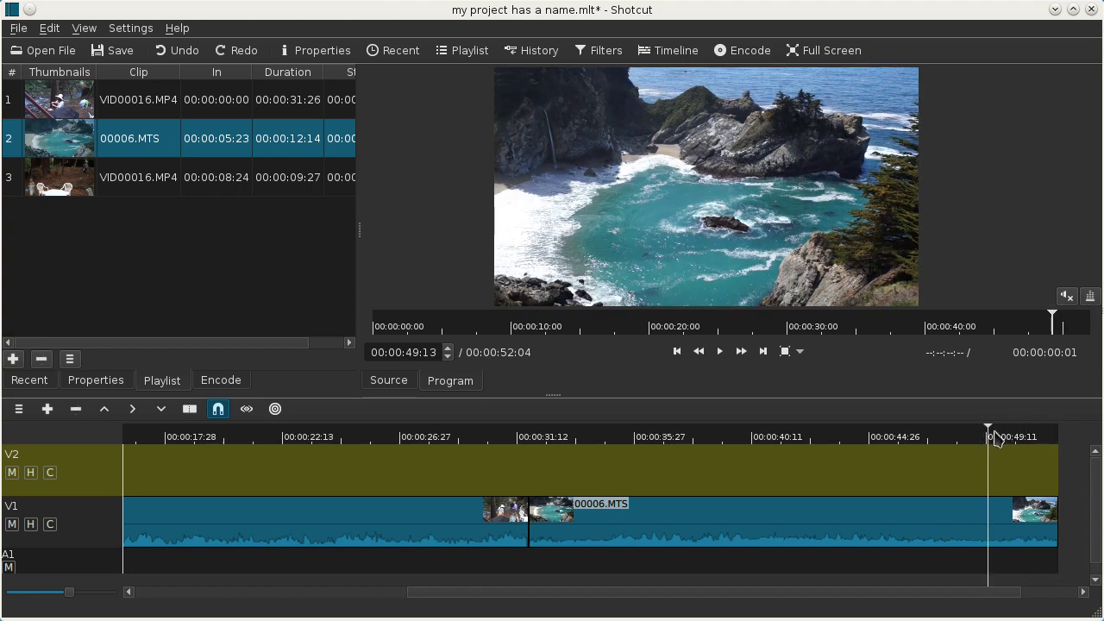
pyautogui.click(715, 438)
pyautogui.click(733, 438)
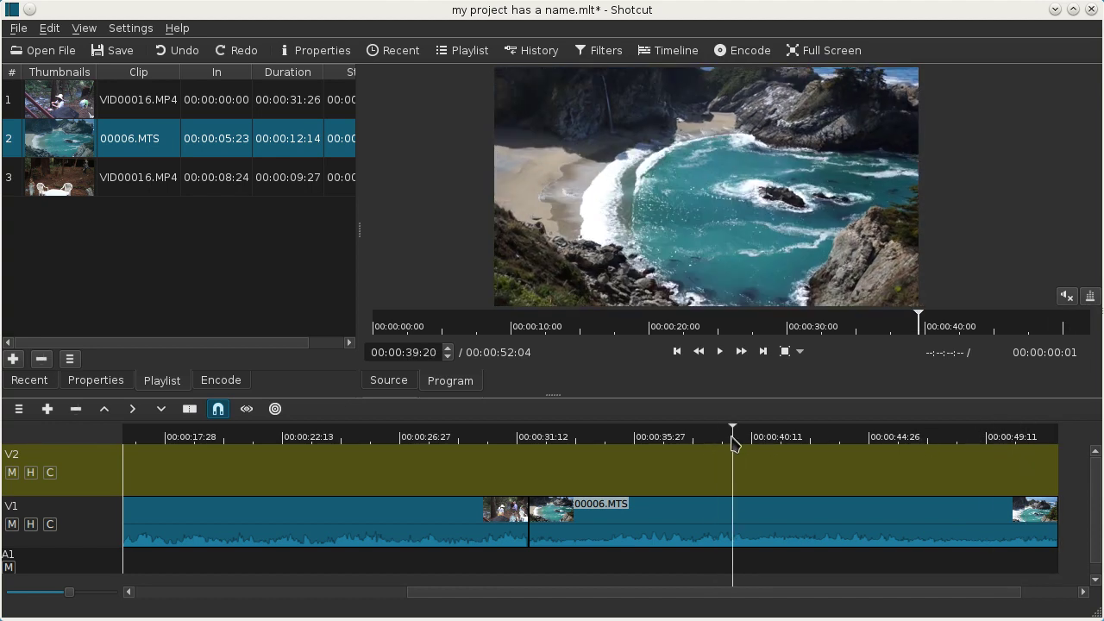
pyautogui.click(725, 437)
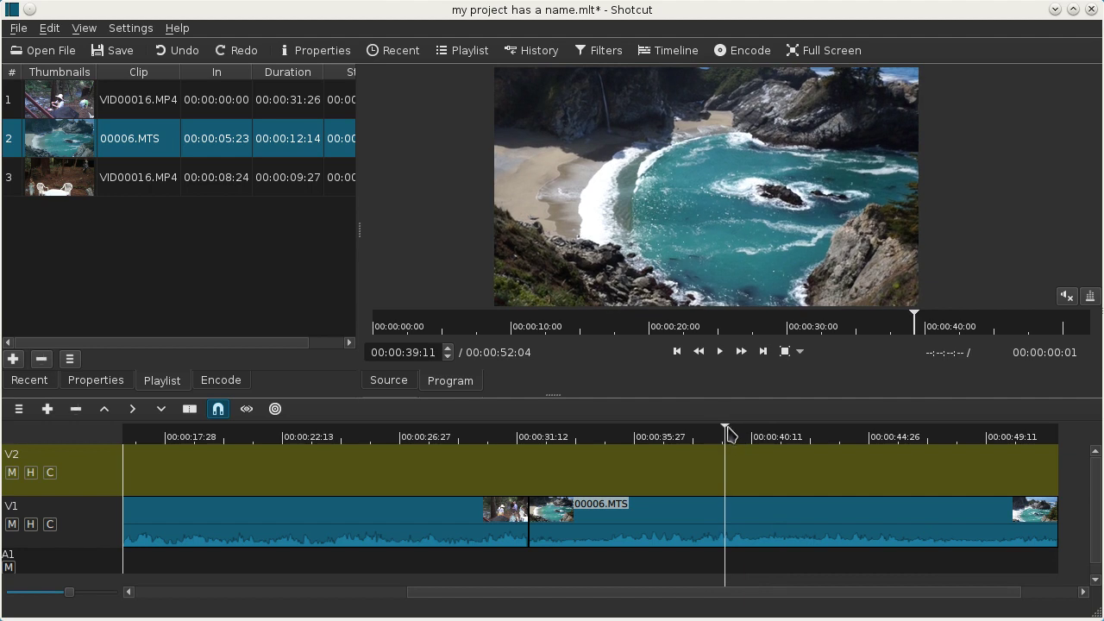
pyautogui.click(480, 441)
pyautogui.click(308, 442)
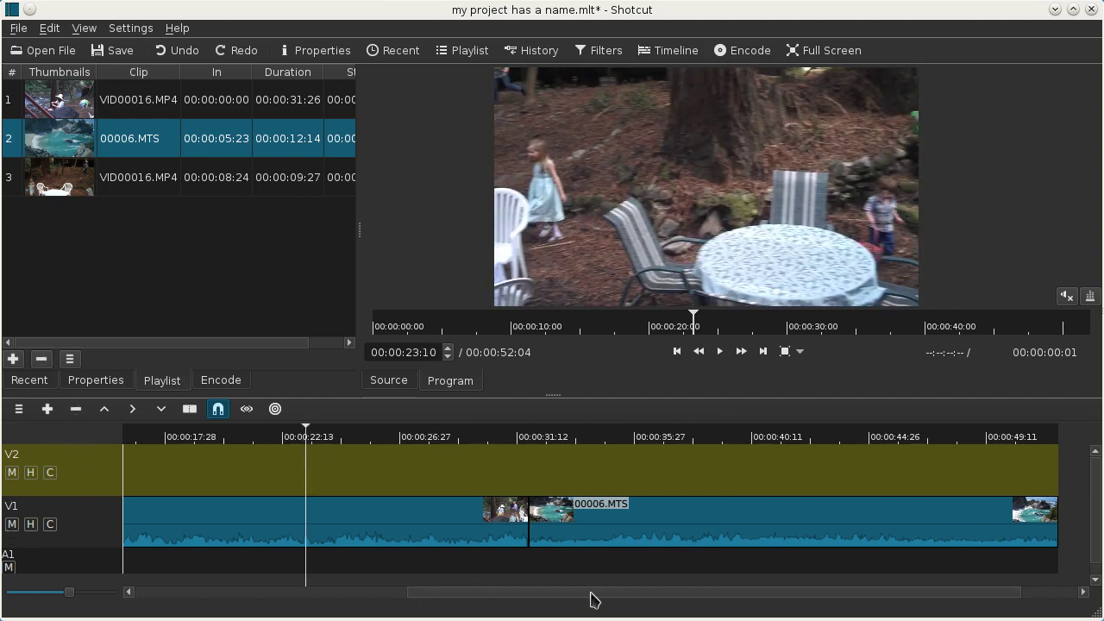
# Scroll the timeline to 00:00:00 and zoom out until the whole 00:00:52:04 sequence fits
pyautogui.moveTo(1010, 595); pyautogui.dragTo(822, 614)
pyautogui.moveTo(631, 594); pyautogui.dragTo(506, 594)
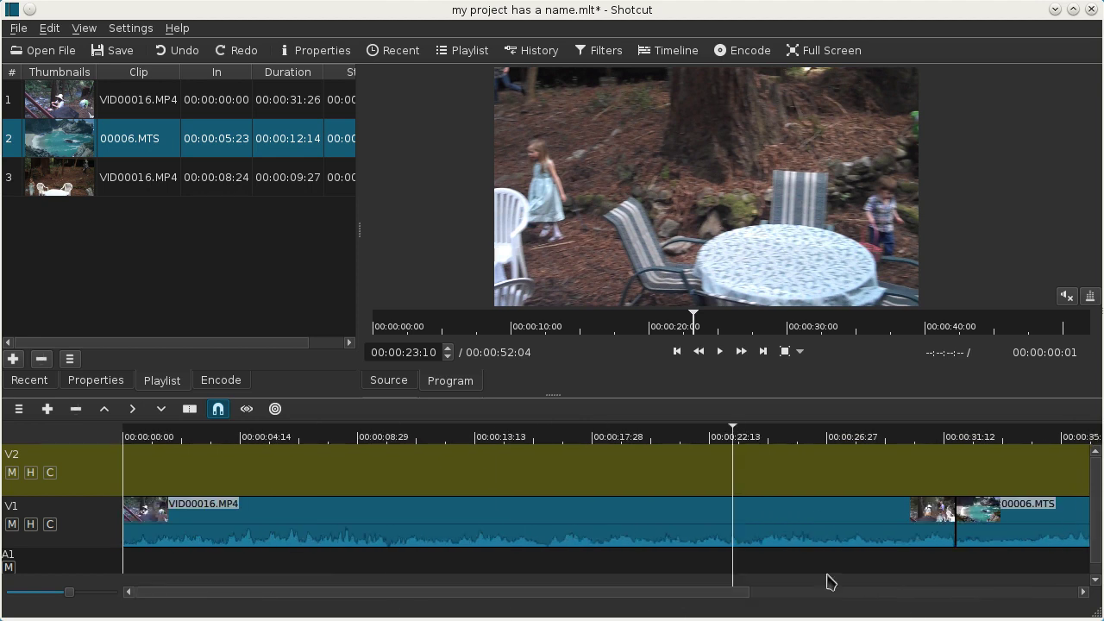
pyautogui.moveTo(619, 598); pyautogui.dragTo(488, 595)
pyautogui.scroll(1, 72, 597)
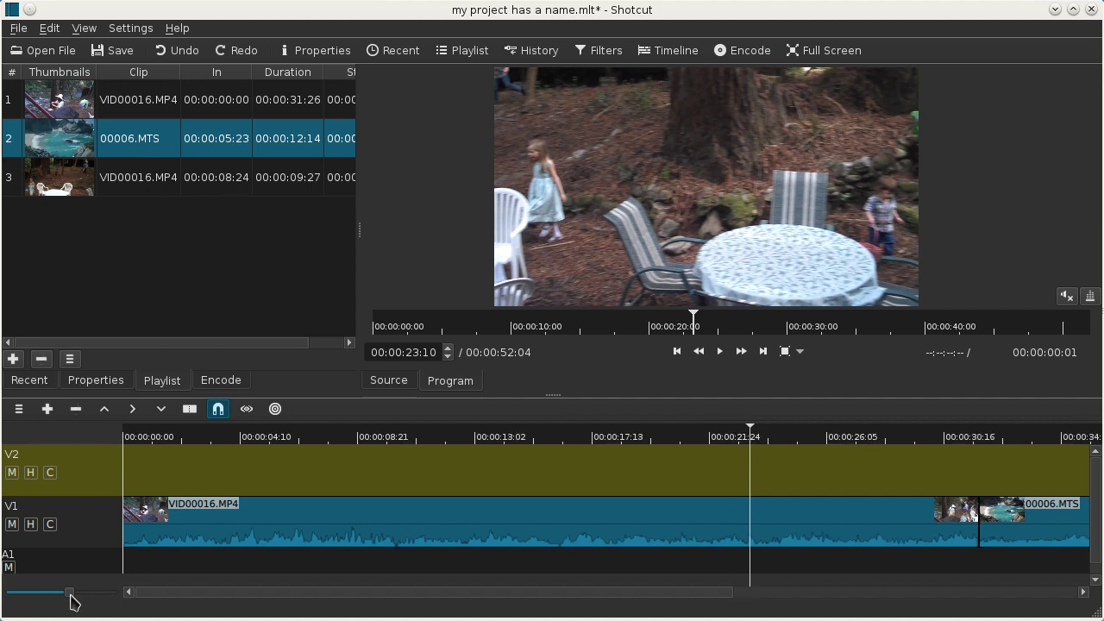
pyautogui.scroll(-2, 73, 601)
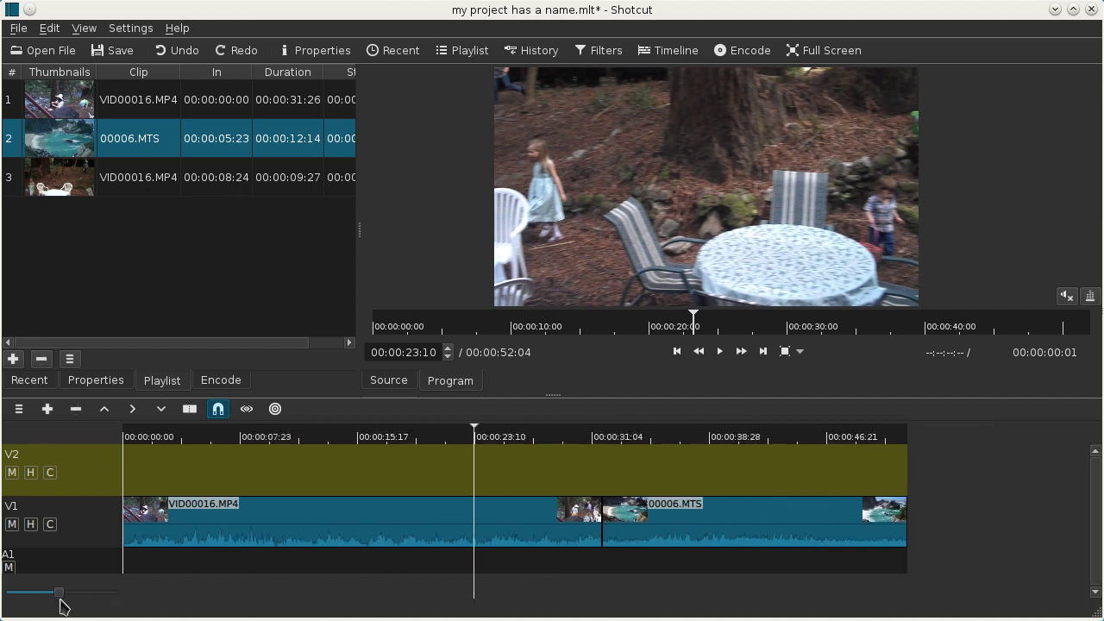
pyautogui.scroll(-4, 71, 601)
# Rename the upper video track V2 to 'B roll', then briefly play and stop the source clip
pyautogui.doubleClick(91, 466)
pyautogui.click(104, 532)
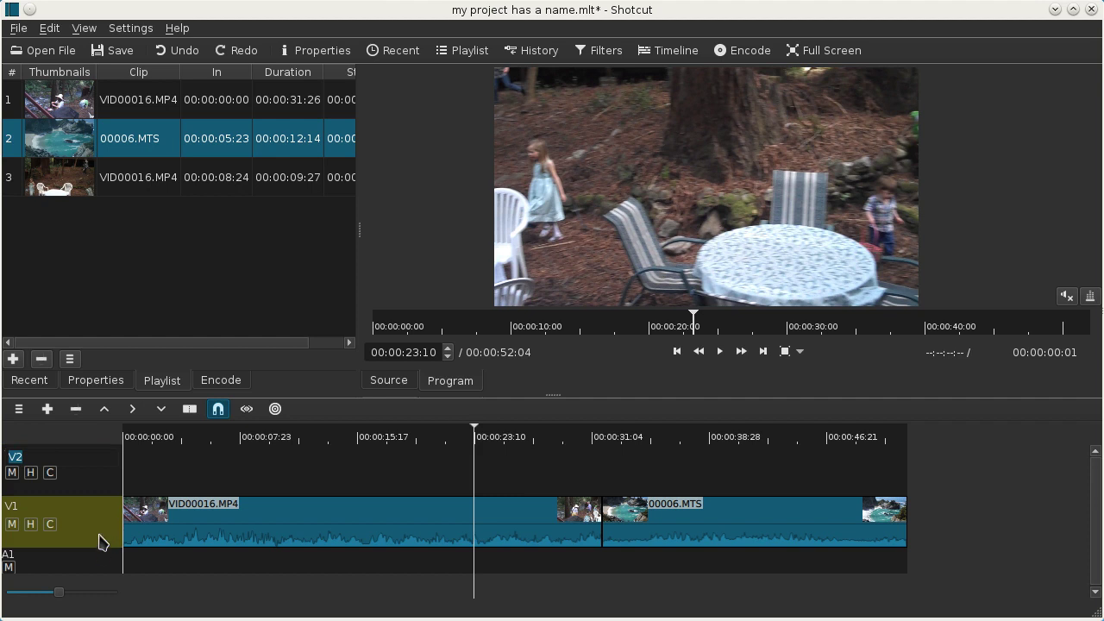
pyautogui.click(108, 488)
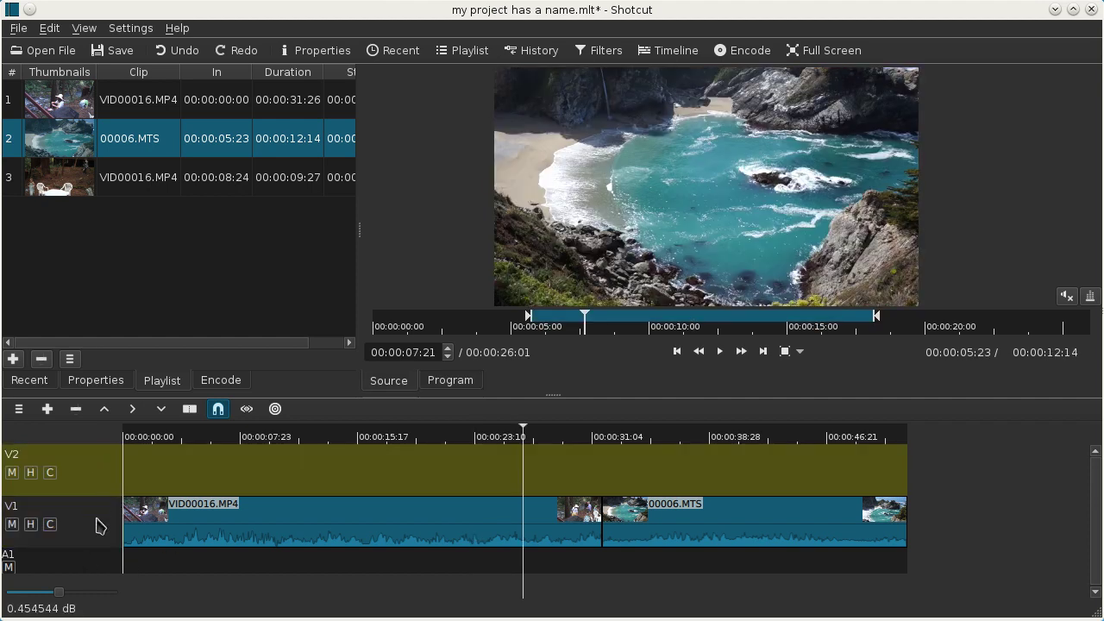
pyautogui.click(107, 545)
pyautogui.click(112, 488)
pyautogui.click(100, 541)
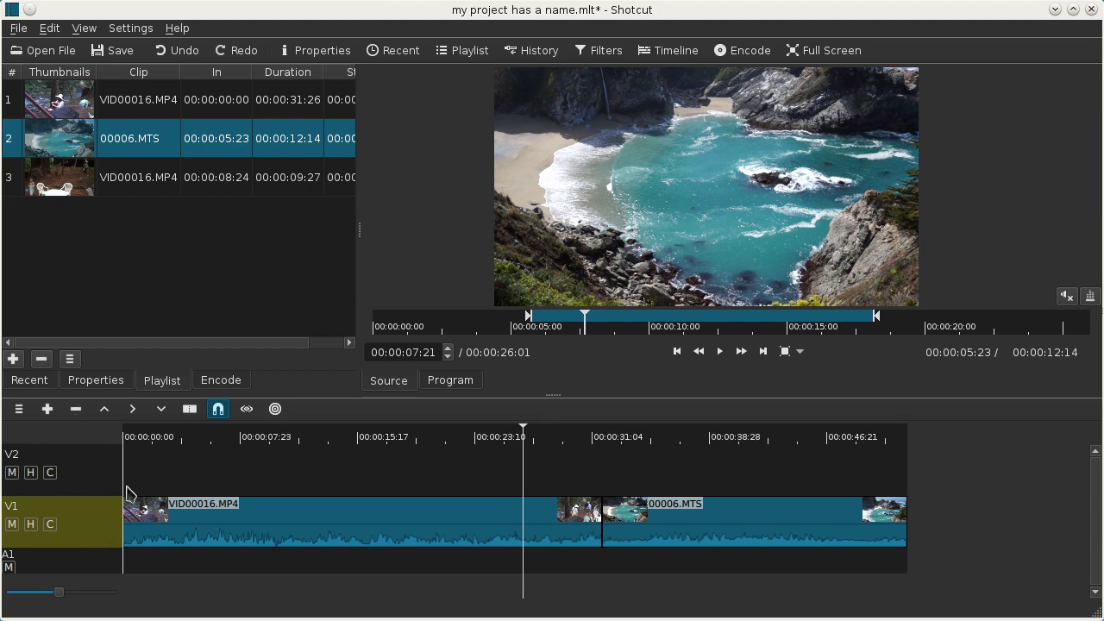
pyautogui.click(104, 496)
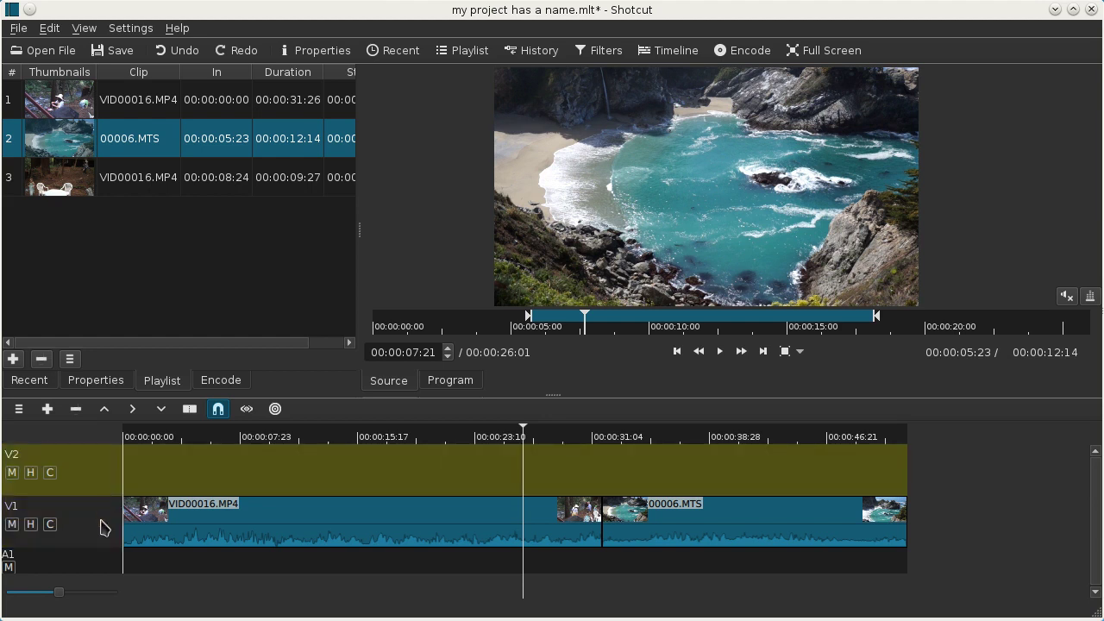
pyautogui.doubleClick(29, 462)
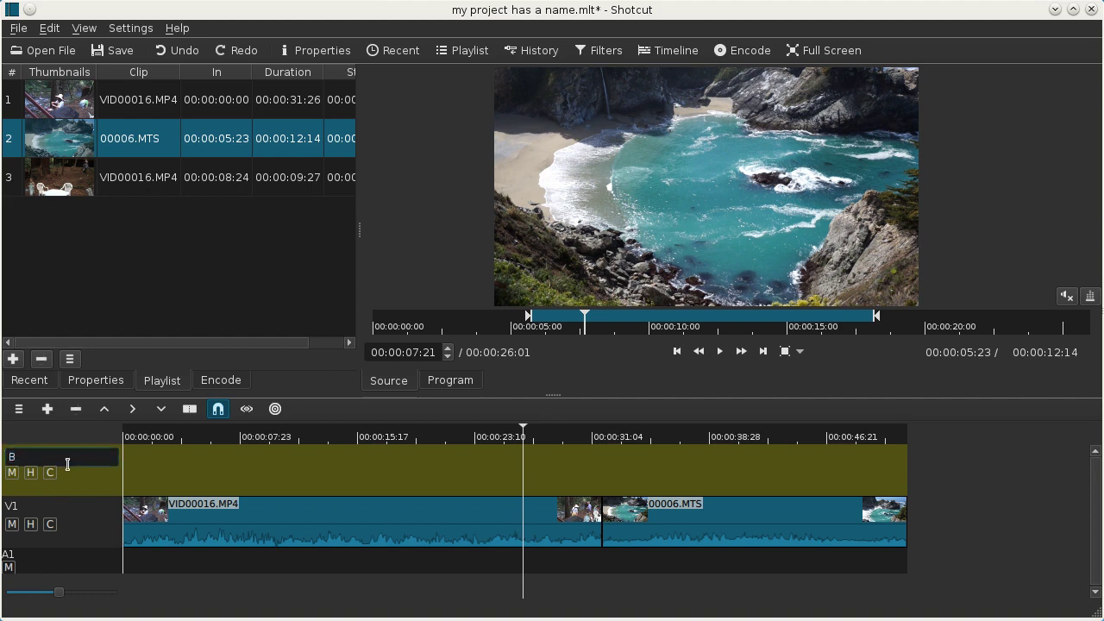
pyautogui.press('Return')
pyautogui.press('space')
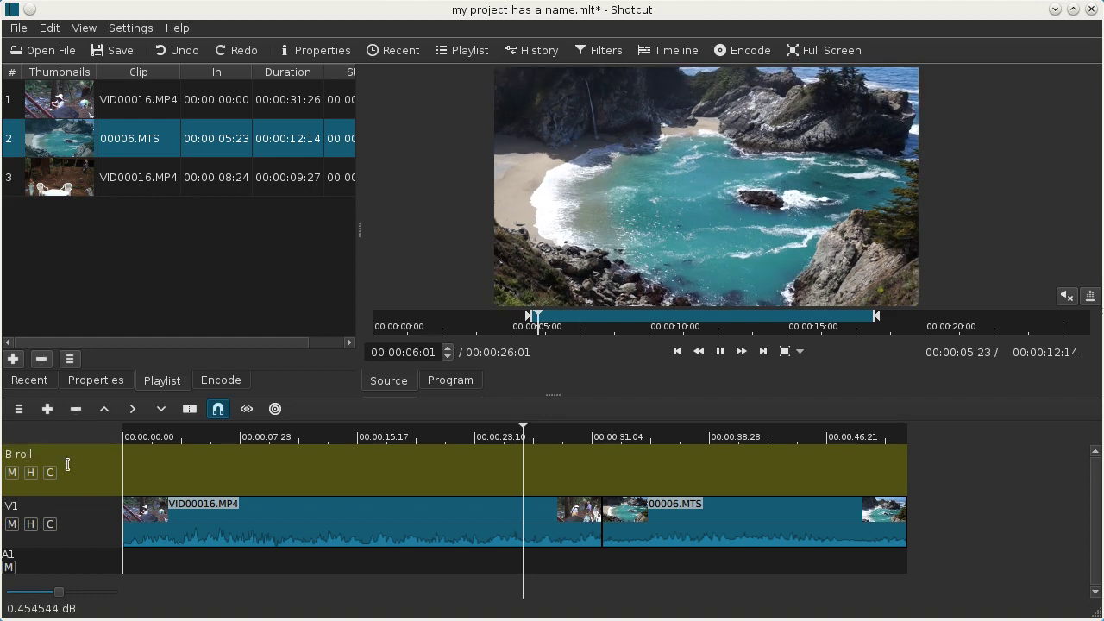
pyautogui.click(719, 351)
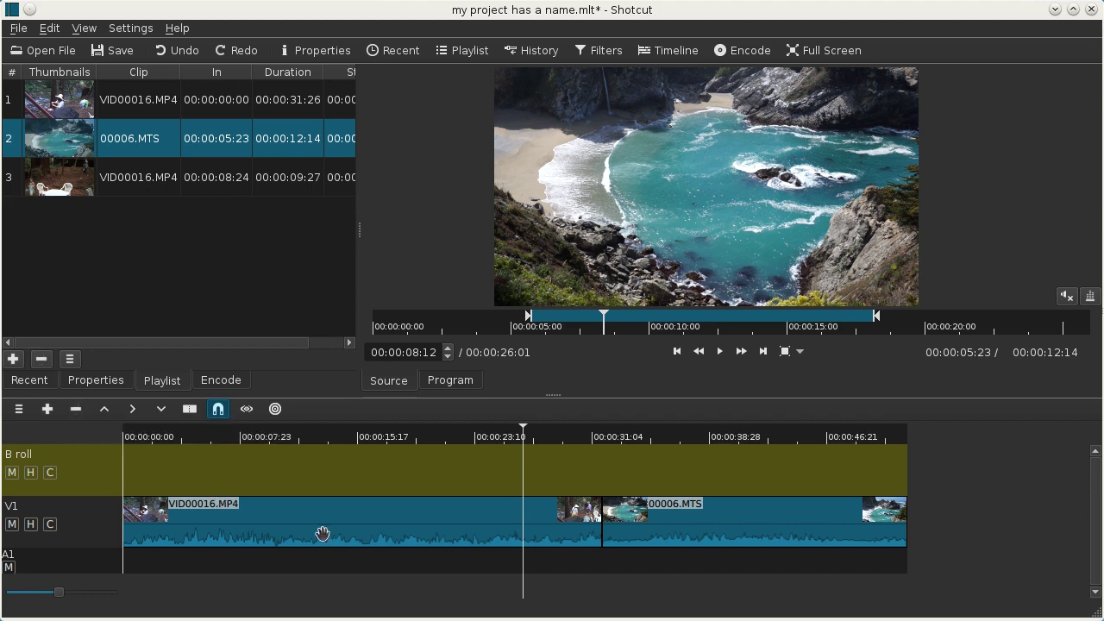
# Toggle selection between the two V1 clips, then right-click VID00016.MP4 for its context menu
pyautogui.click(395, 526)
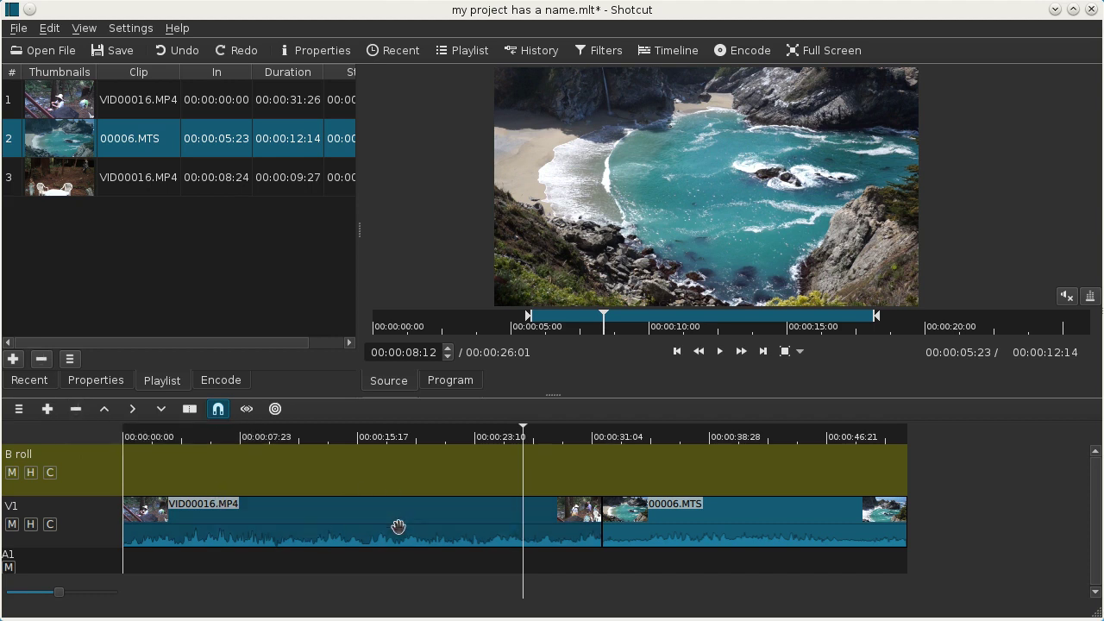
pyautogui.click(723, 524)
pyautogui.click(433, 527)
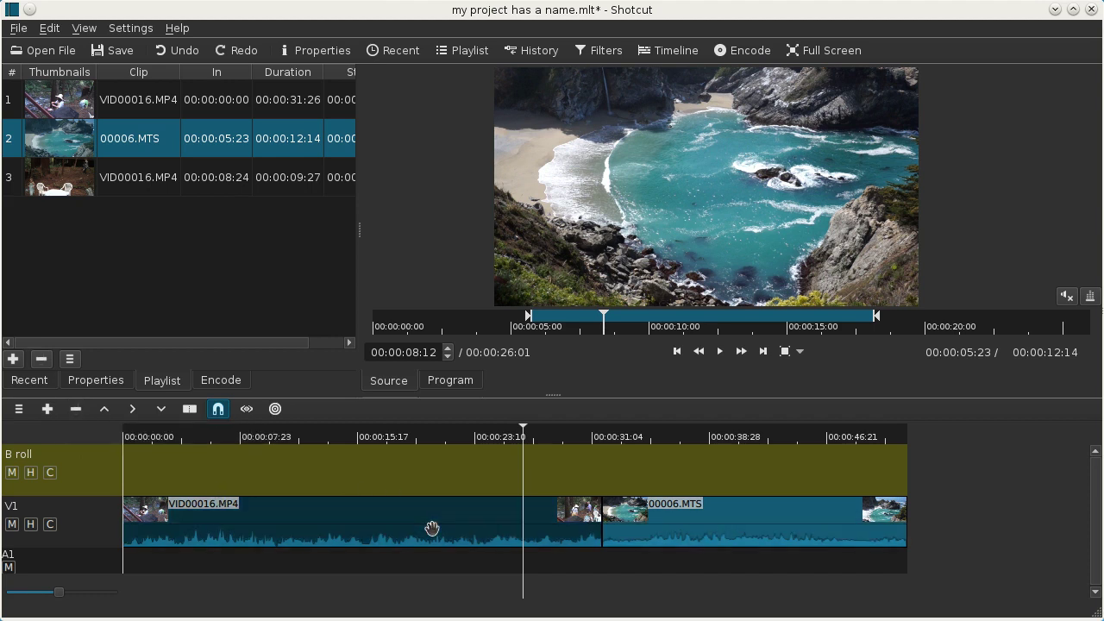
pyautogui.click(675, 524)
pyautogui.click(463, 523)
pyautogui.click(783, 529)
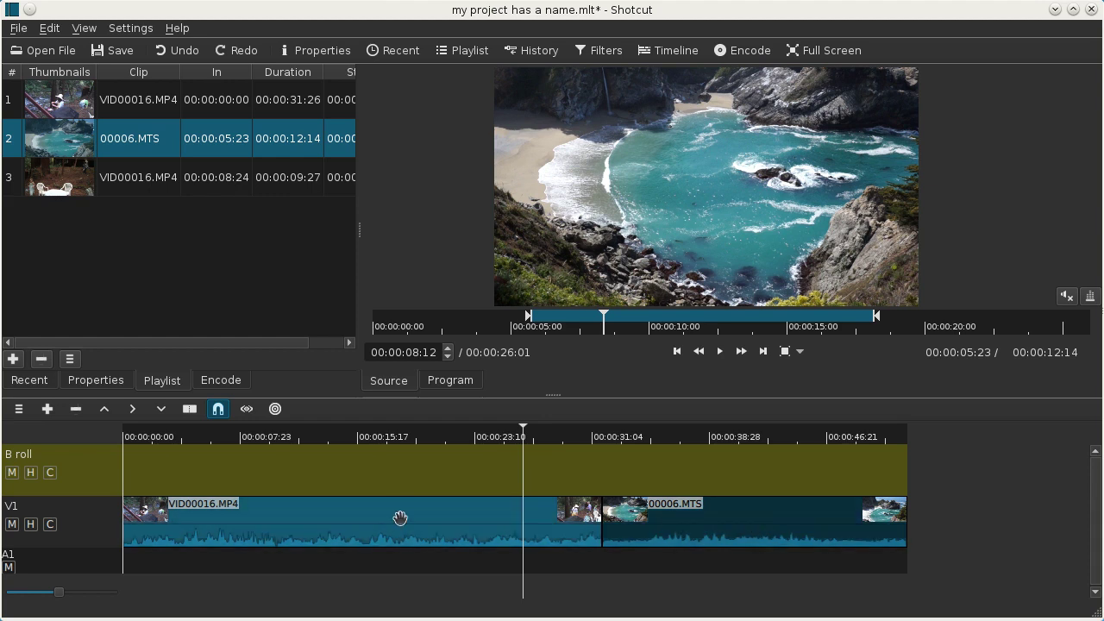
pyautogui.click(400, 518)
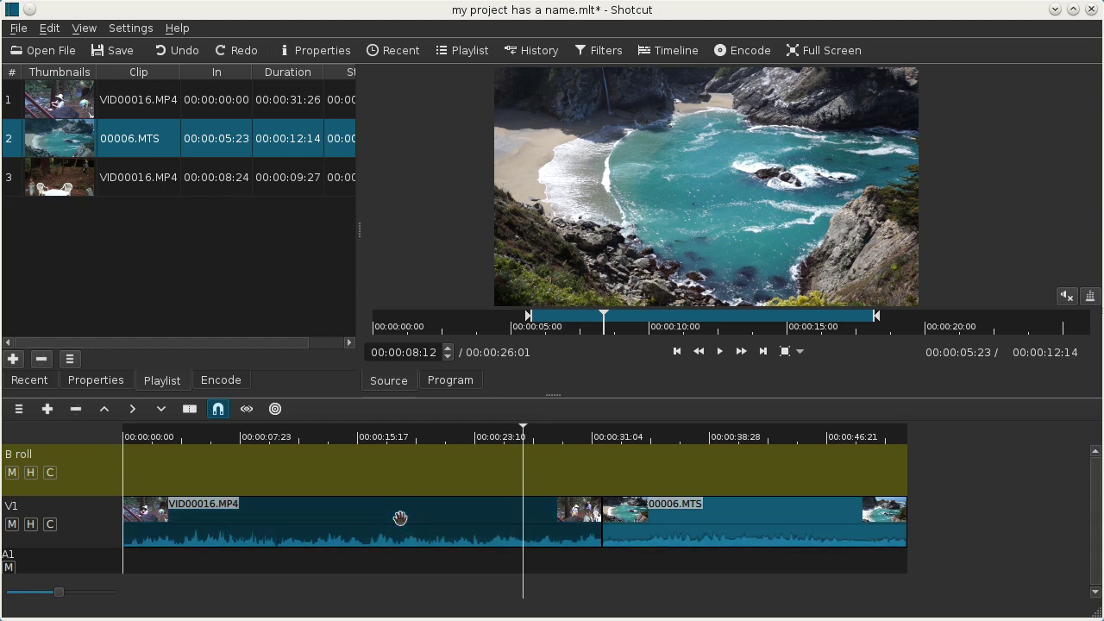
pyautogui.rightClick(400, 520)
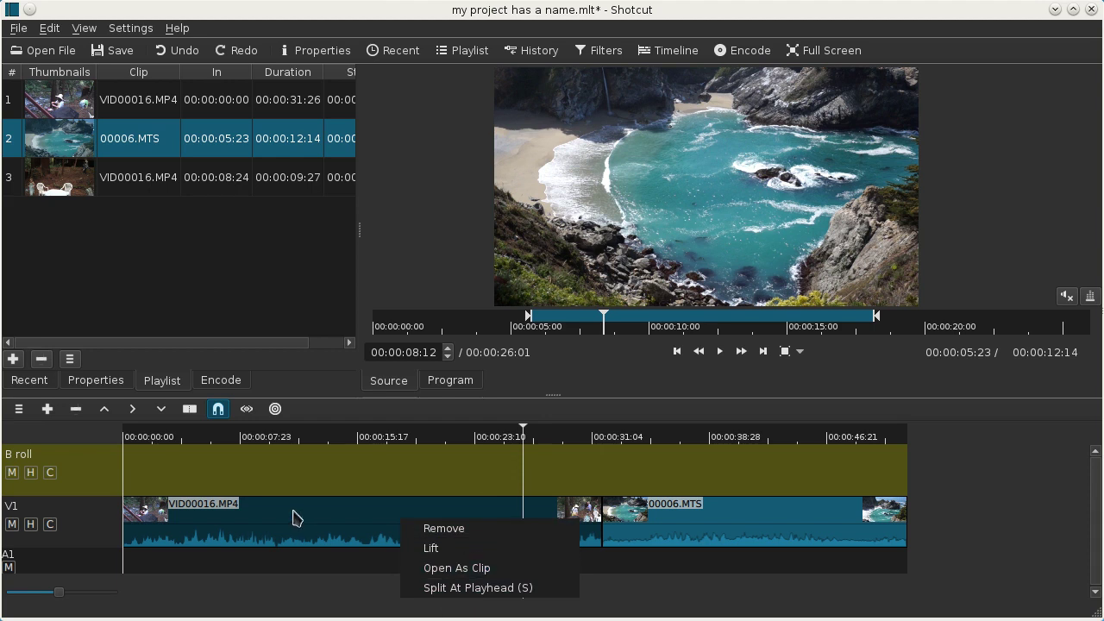
# Move VID00016.MP4 onto the B roll track and slide it to the timeline start
pyautogui.moveTo(293, 518); pyautogui.dragTo(591, 464)
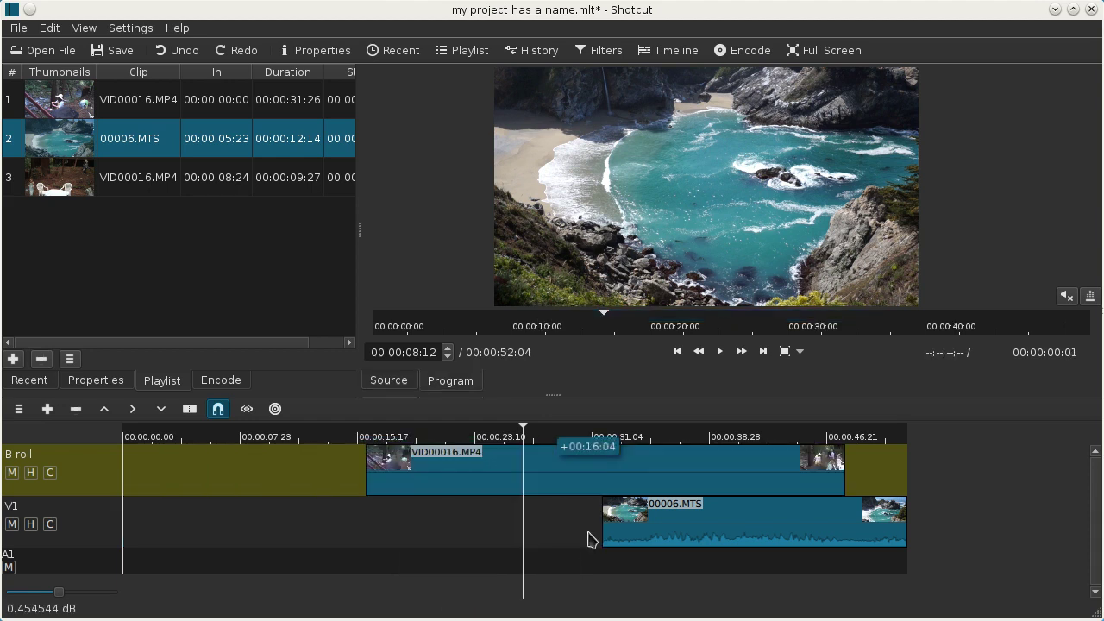
pyautogui.press('space')
pyautogui.click(719, 351)
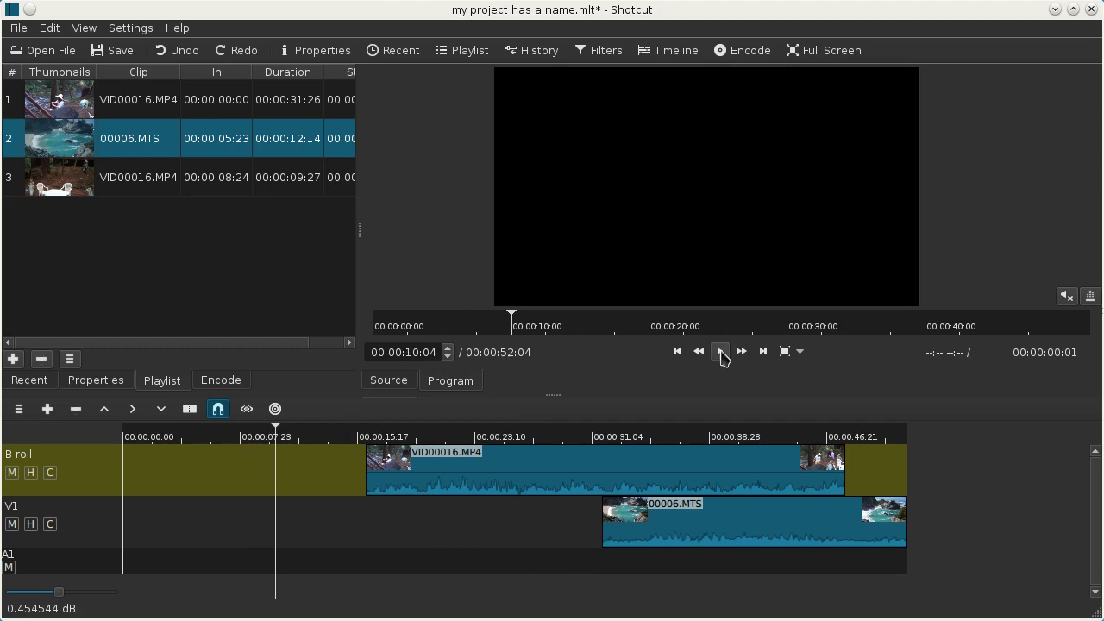
pyautogui.moveTo(666, 470); pyautogui.dragTo(453, 474)
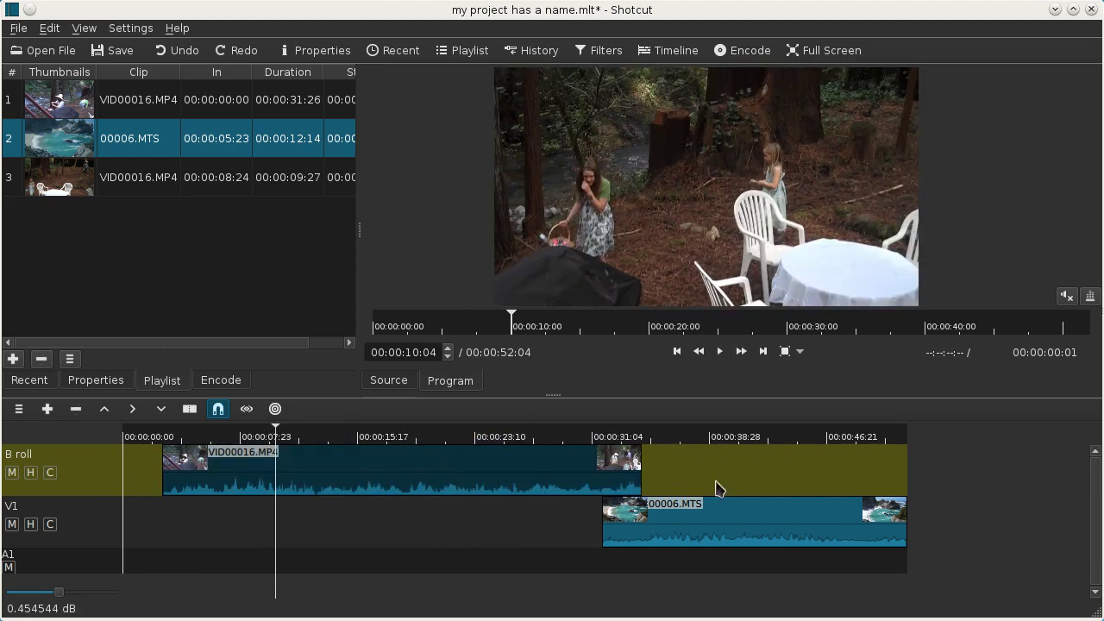
# Shift 00006.MTS later along V1, near the 00:00:31:04 mark
pyautogui.moveTo(717, 526); pyautogui.dragTo(443, 556)
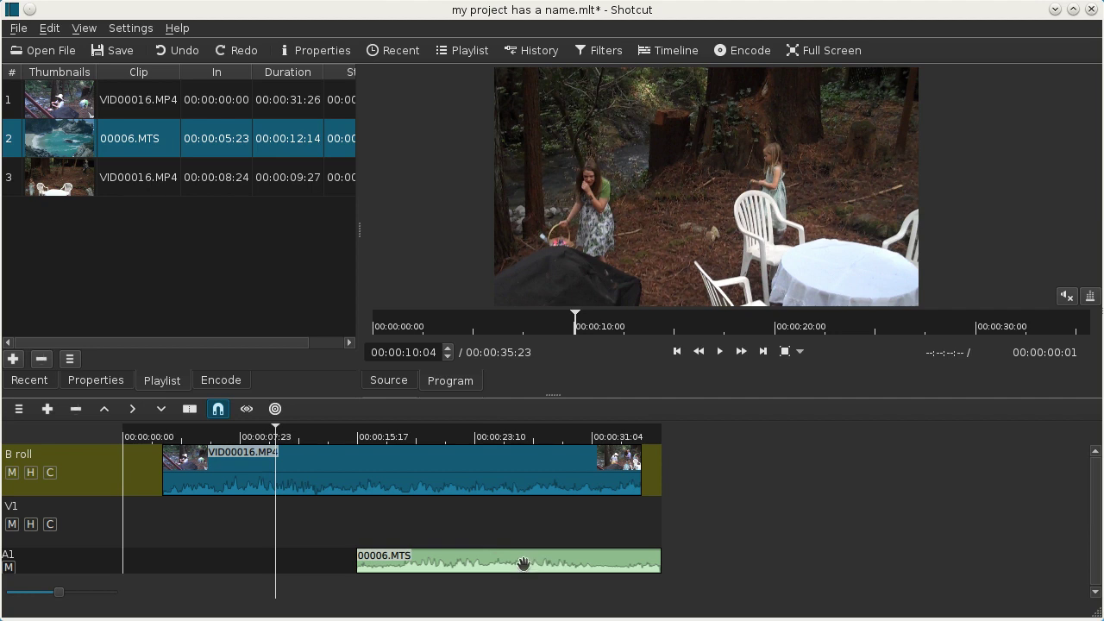
pyautogui.moveTo(504, 565); pyautogui.dragTo(552, 532)
pyautogui.click(523, 437)
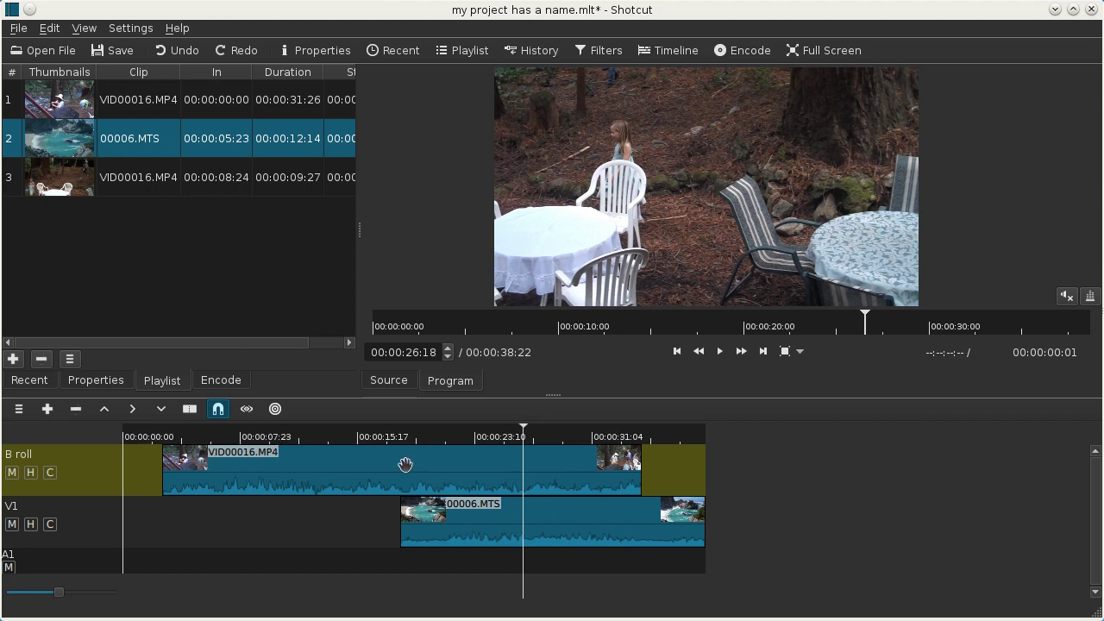
pyautogui.moveTo(210, 437); pyautogui.dragTo(437, 444)
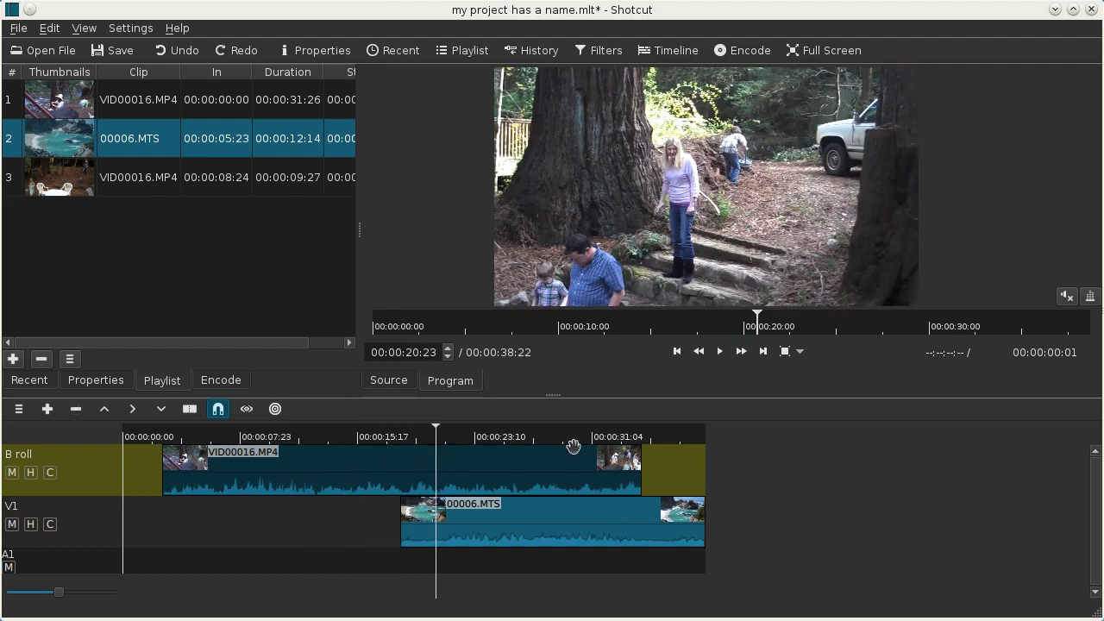
pyautogui.moveTo(573, 443); pyautogui.dragTo(592, 443)
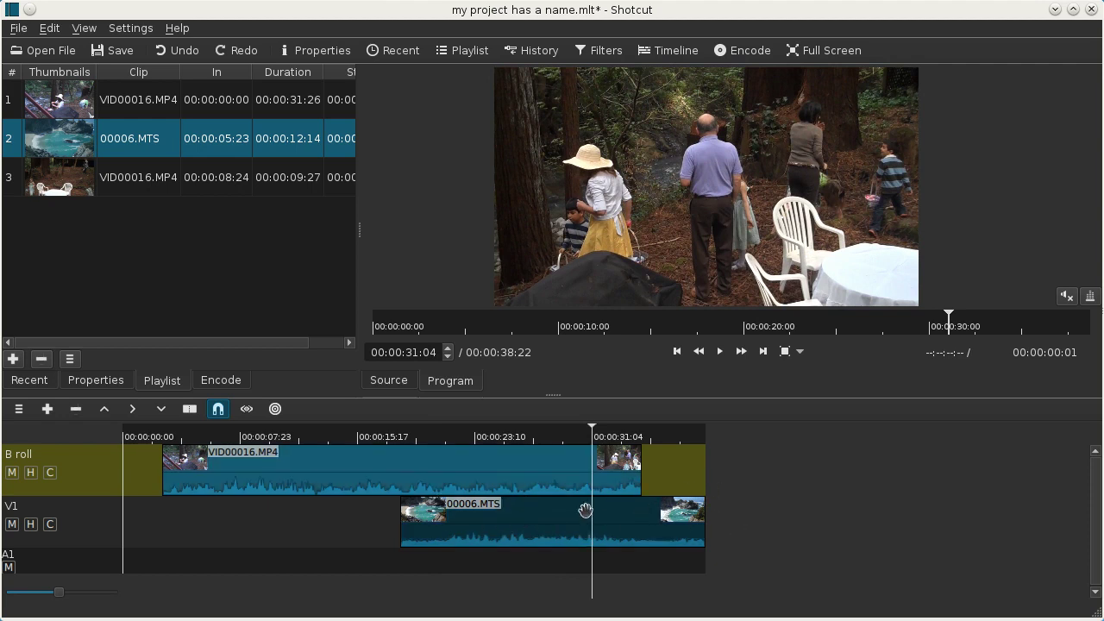
pyautogui.moveTo(509, 522); pyautogui.dragTo(690, 526)
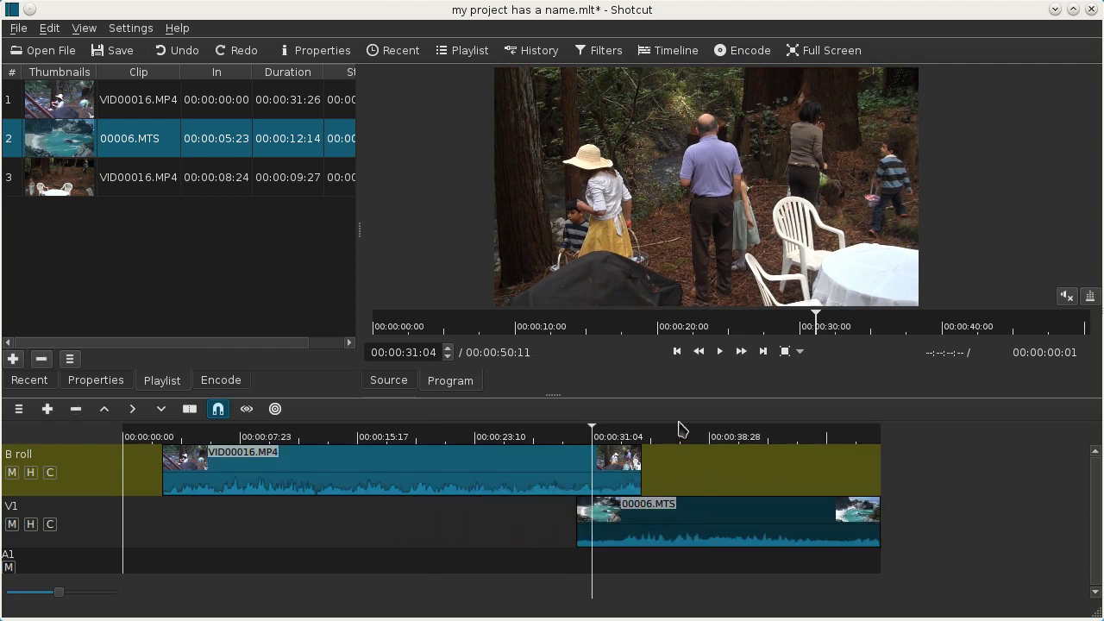
# Trim about 3 seconds off the B roll clip's start and shorten its end
pyautogui.moveTo(656, 439)
pyautogui.mouseDown()
pyautogui.moveTo(788, 438)
pyautogui.moveTo(643, 438)
pyautogui.mouseUp()
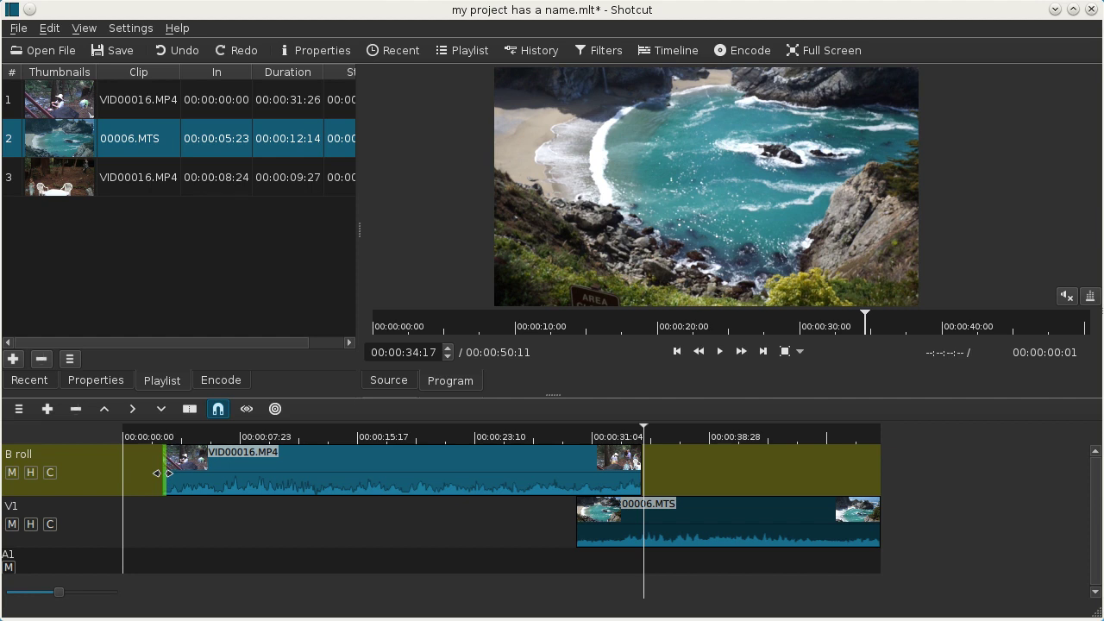
pyautogui.moveTo(165, 472); pyautogui.dragTo(219, 474)
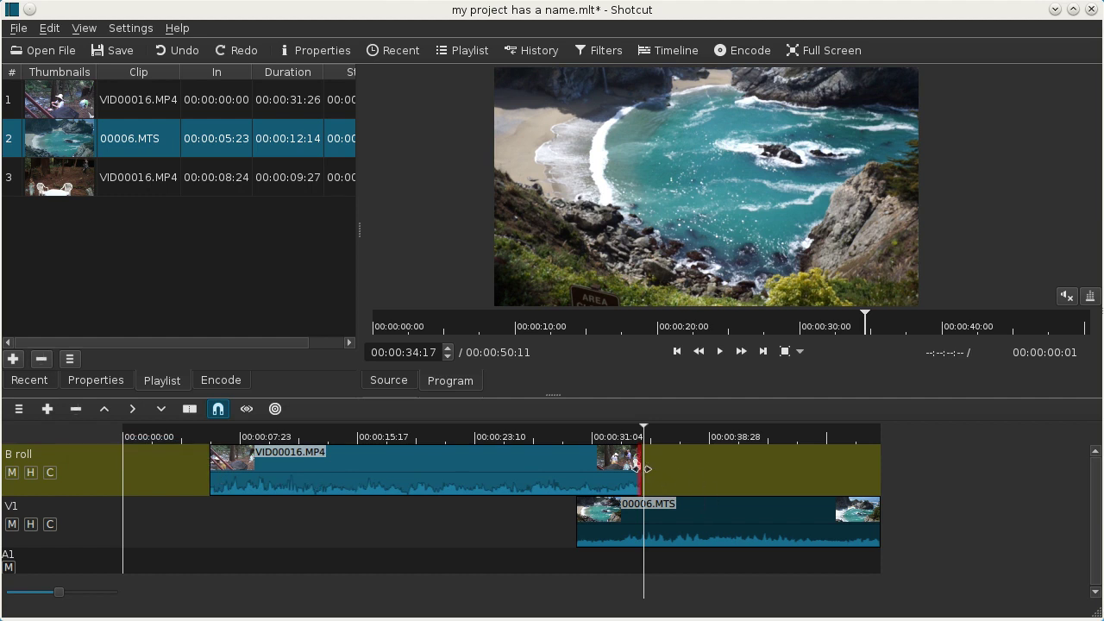
pyautogui.moveTo(636, 470); pyautogui.dragTo(467, 468)
# Bring VID00016.MP4 down to V1 and place it after 00006.MTS
pyautogui.moveTo(297, 473); pyautogui.dragTo(282, 514)
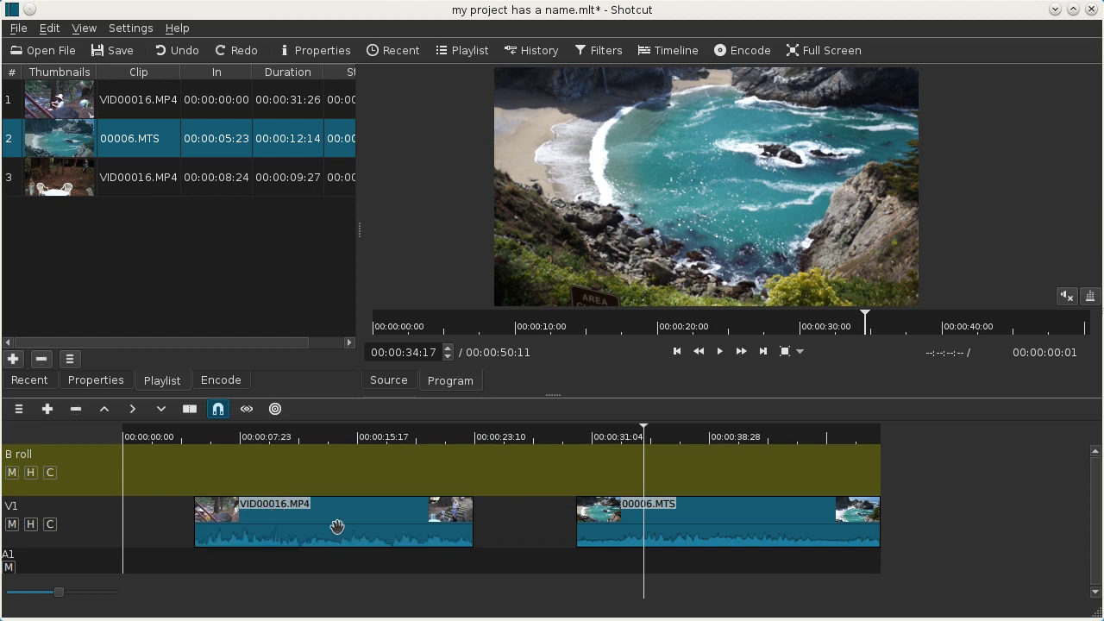
pyautogui.click(285, 518)
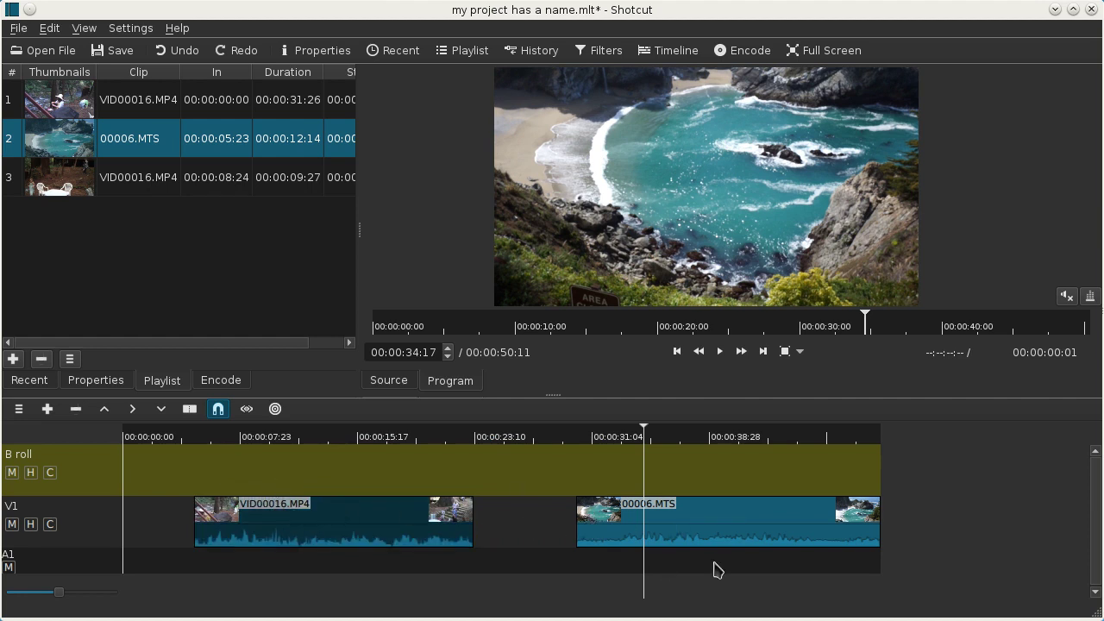
pyautogui.moveTo(751, 534); pyautogui.dragTo(695, 525)
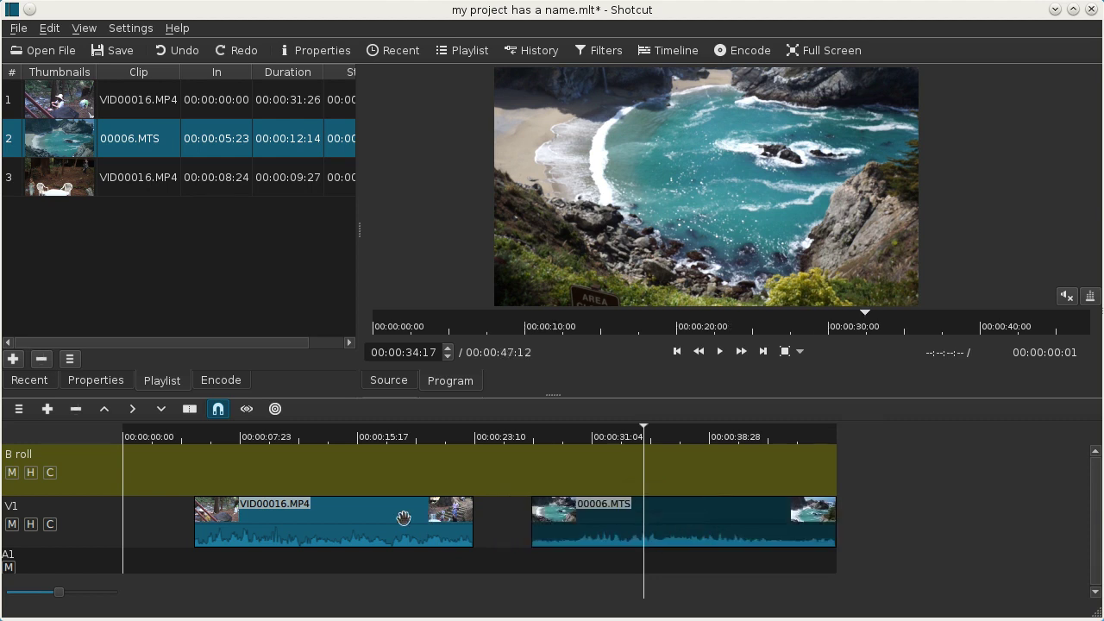
pyautogui.moveTo(325, 520); pyautogui.dragTo(1022, 524)
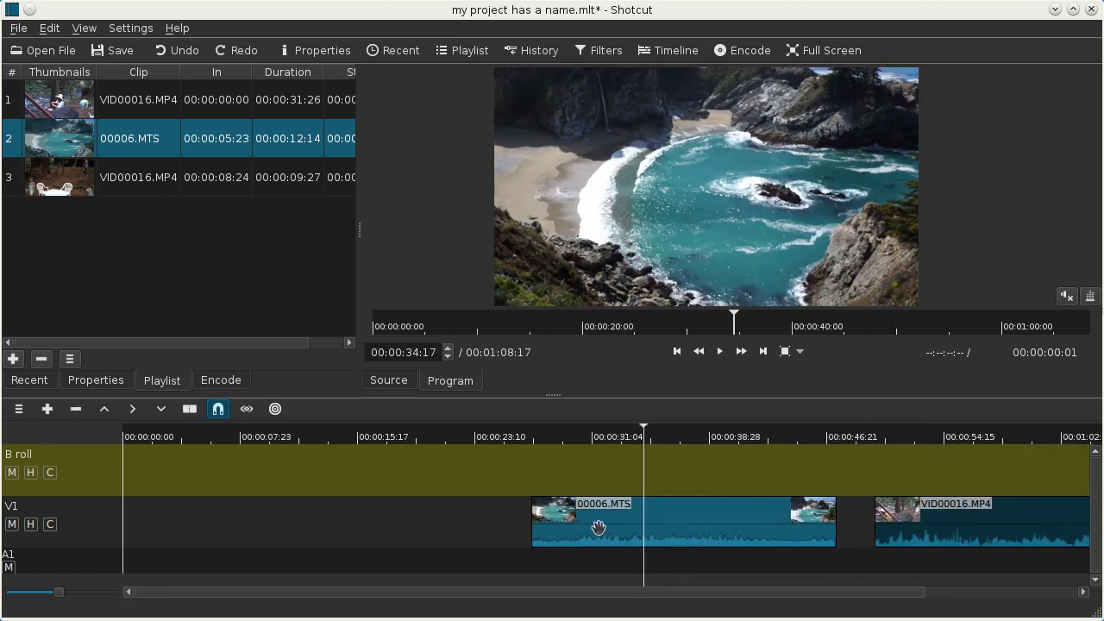
# Delete the blank space before 00006.MTS on V1, shortening the program to 00:00:41:13
pyautogui.rightClick(233, 523)
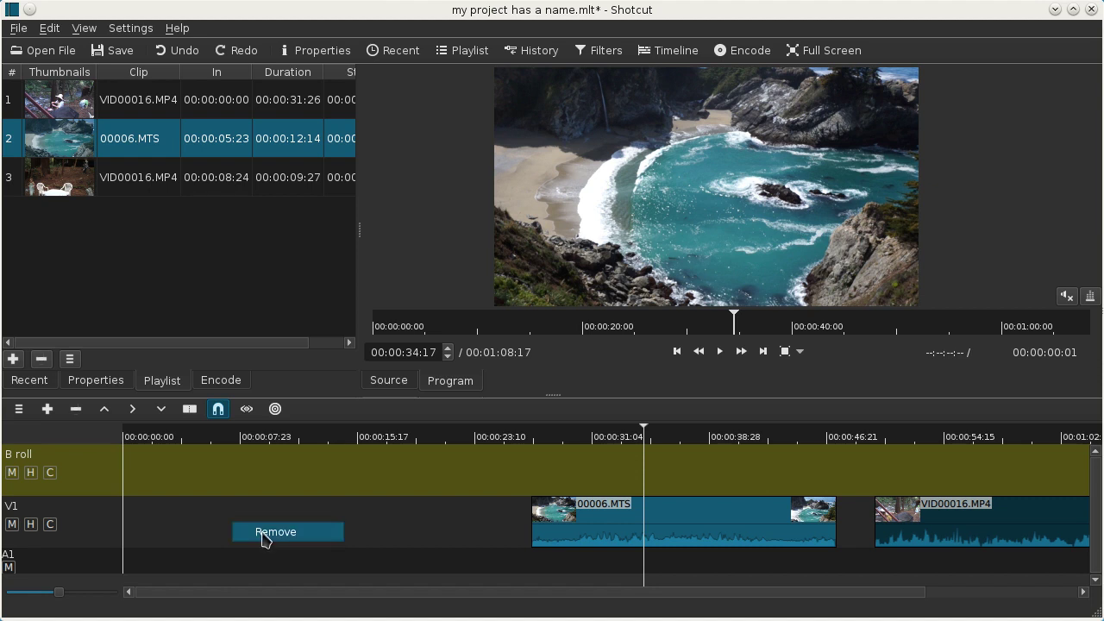
pyautogui.click(264, 532)
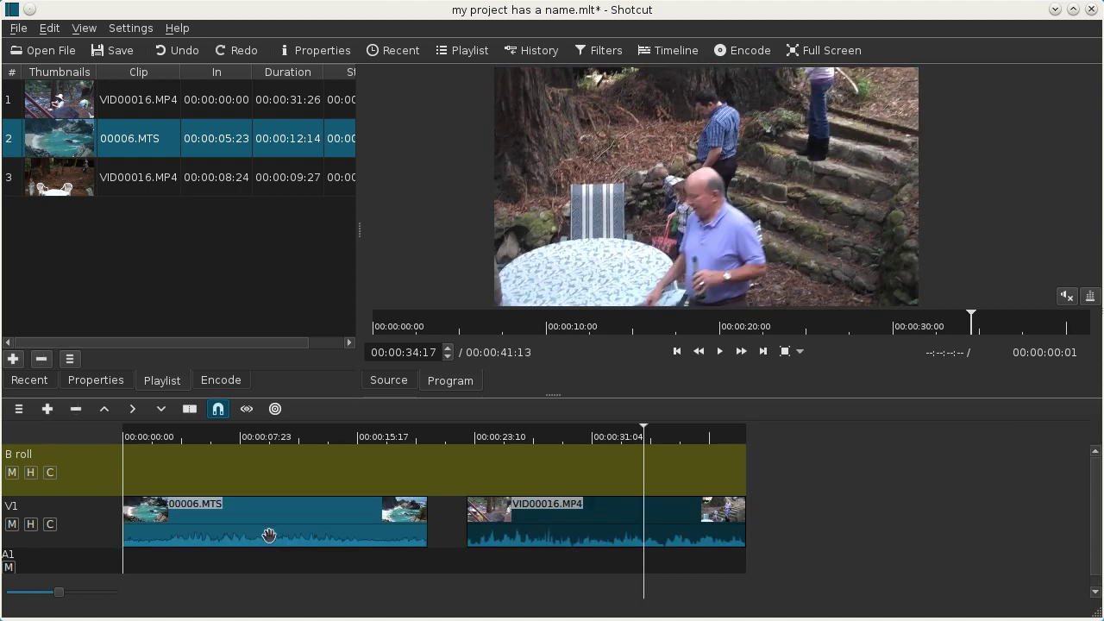